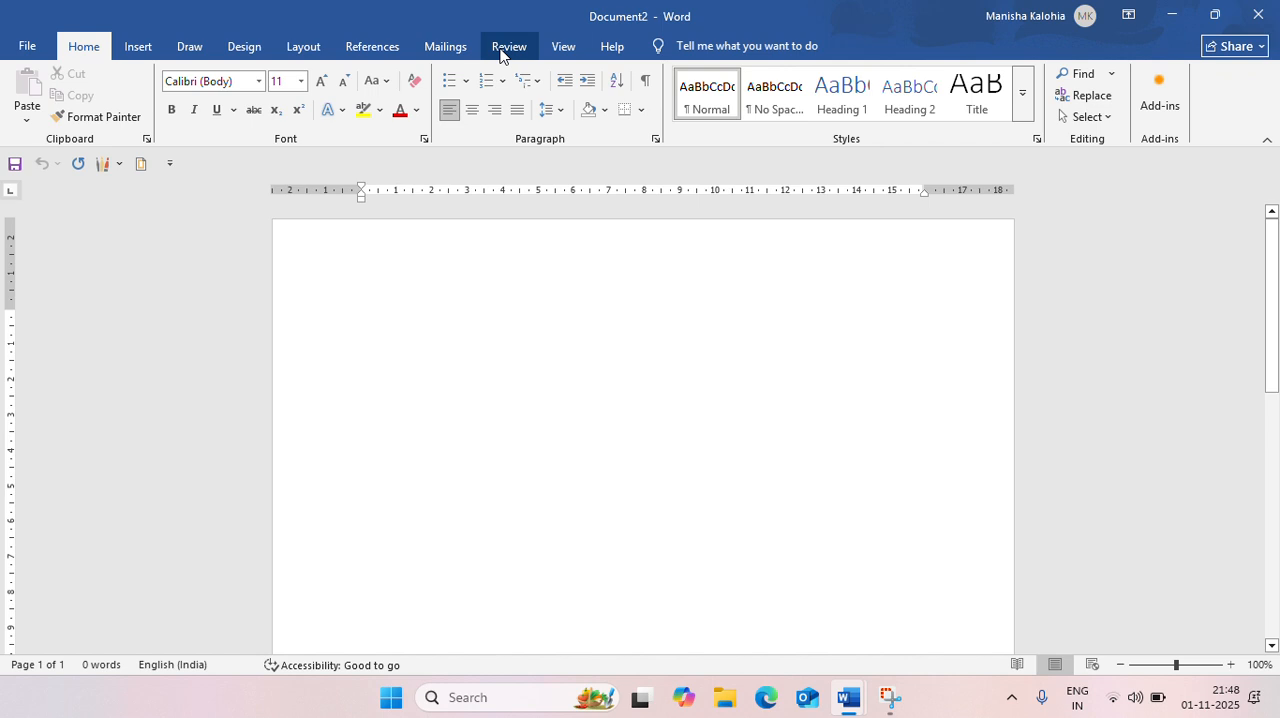
# Fill the blank document with sample paragraphs using the =RAND() function
pyautogui.click(505, 48)
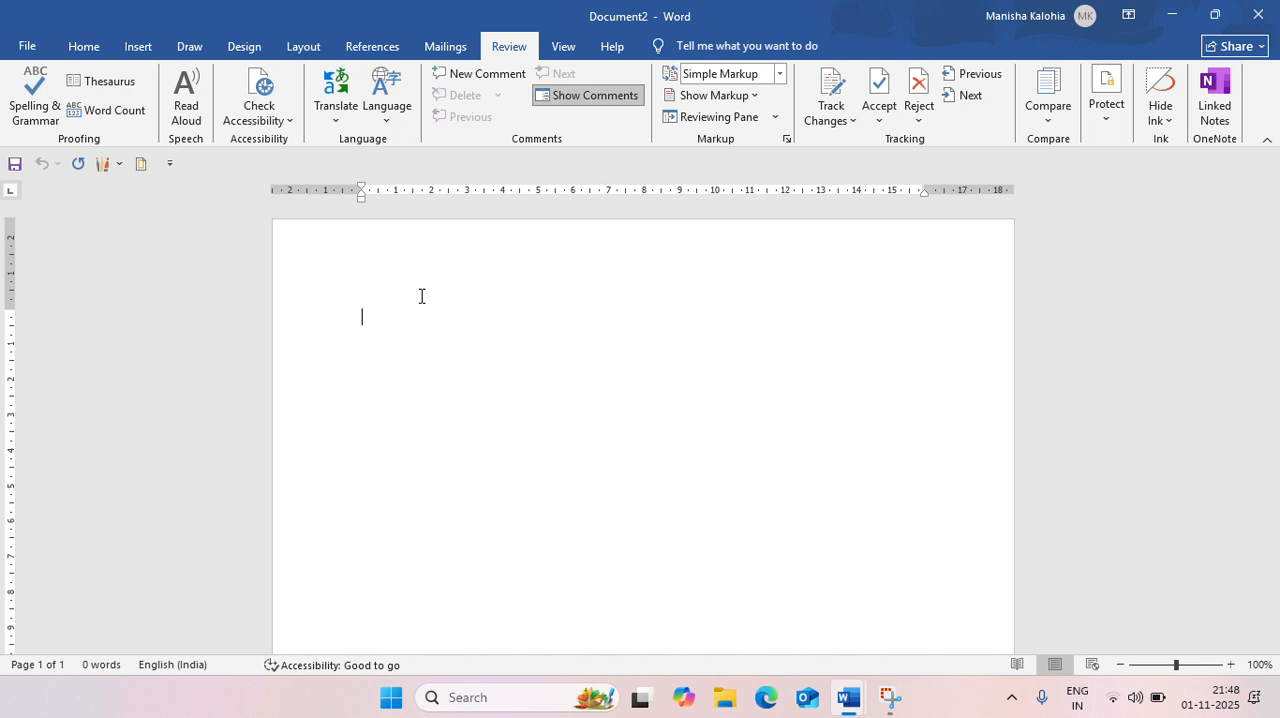
pyautogui.write('=RAN')
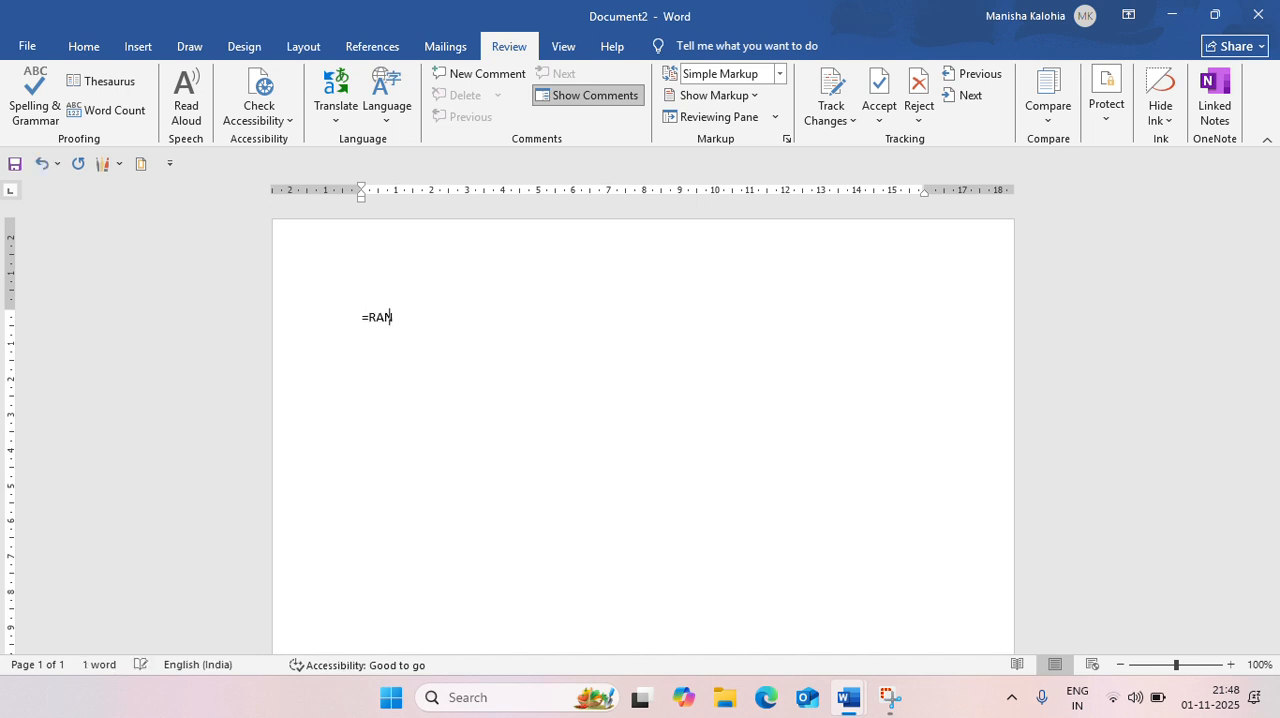
pyautogui.write('D()')
pyautogui.press('Return')
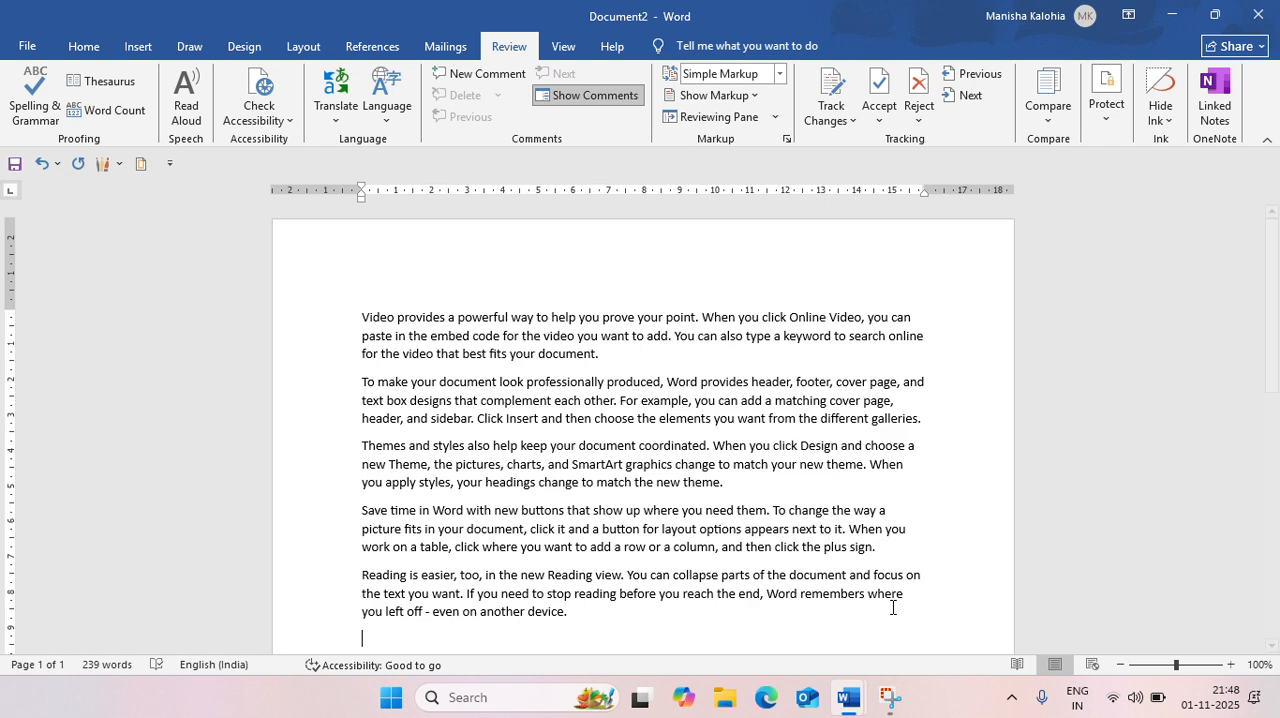
# Translate the document's entire text from English to Hindi with Translate Selection and read through the translation
pyautogui.hotkey('ctrl', 'a')
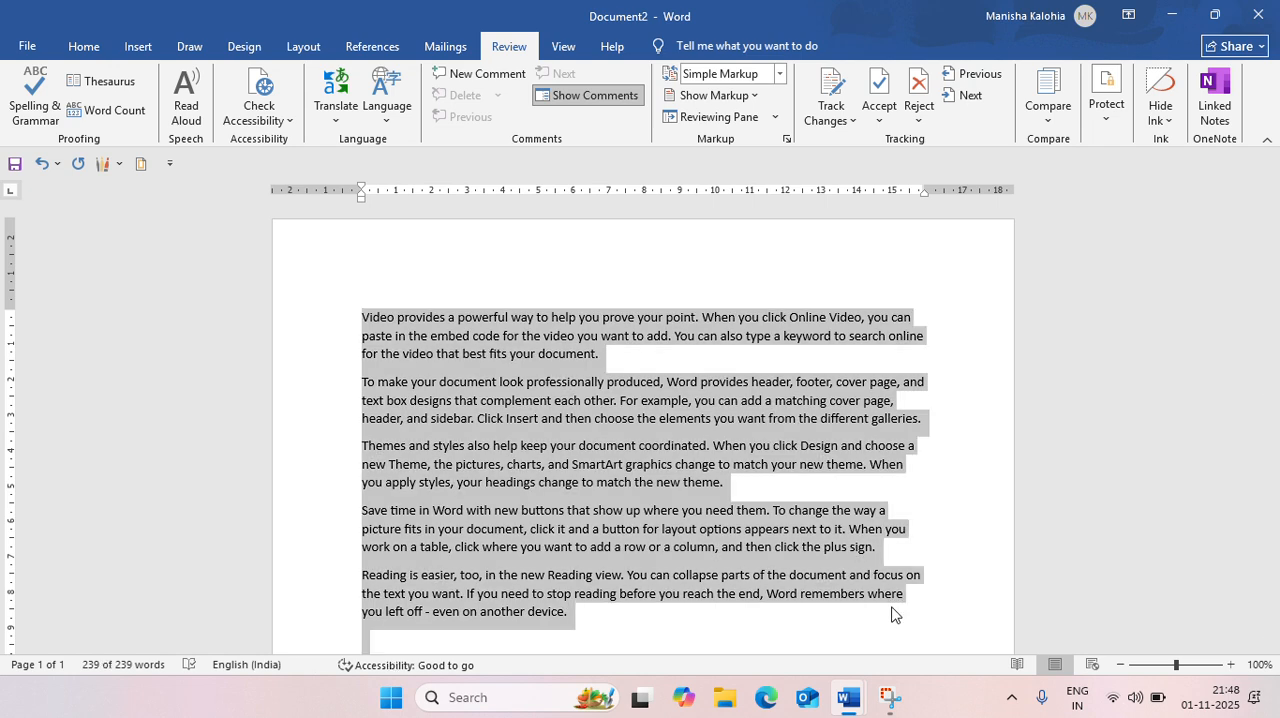
pyautogui.click(328, 119)
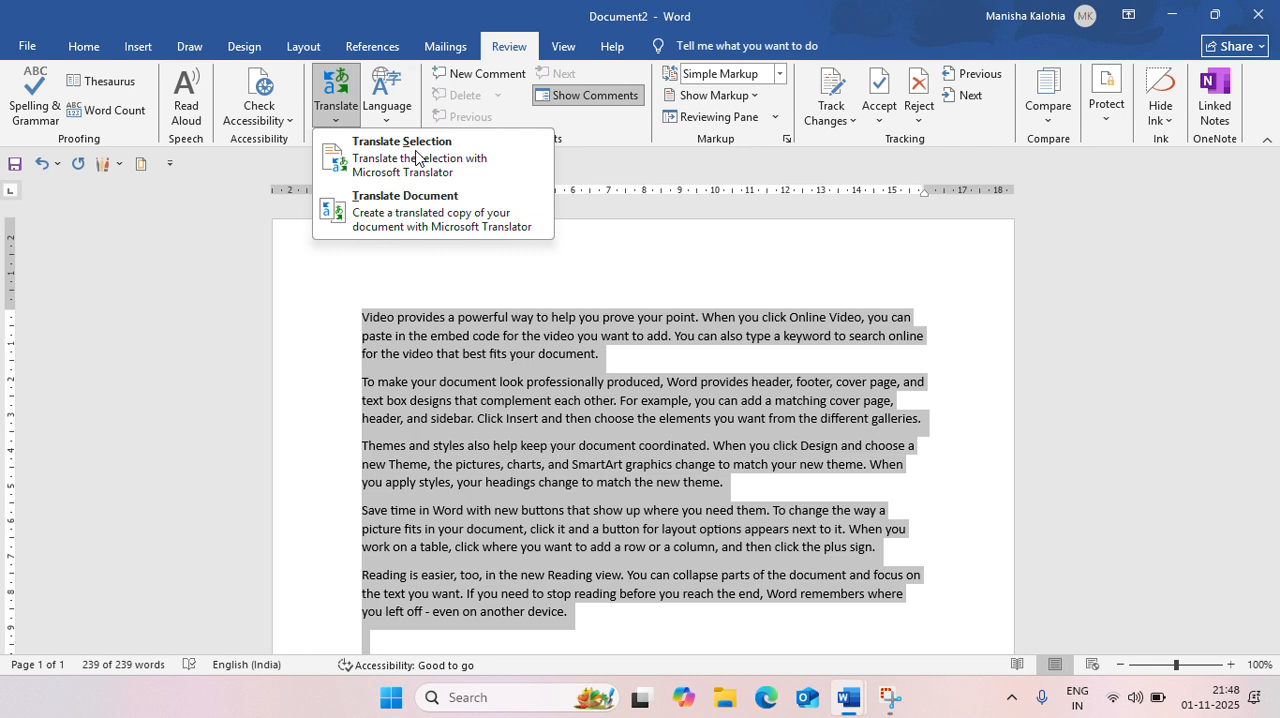
pyautogui.click(416, 158)
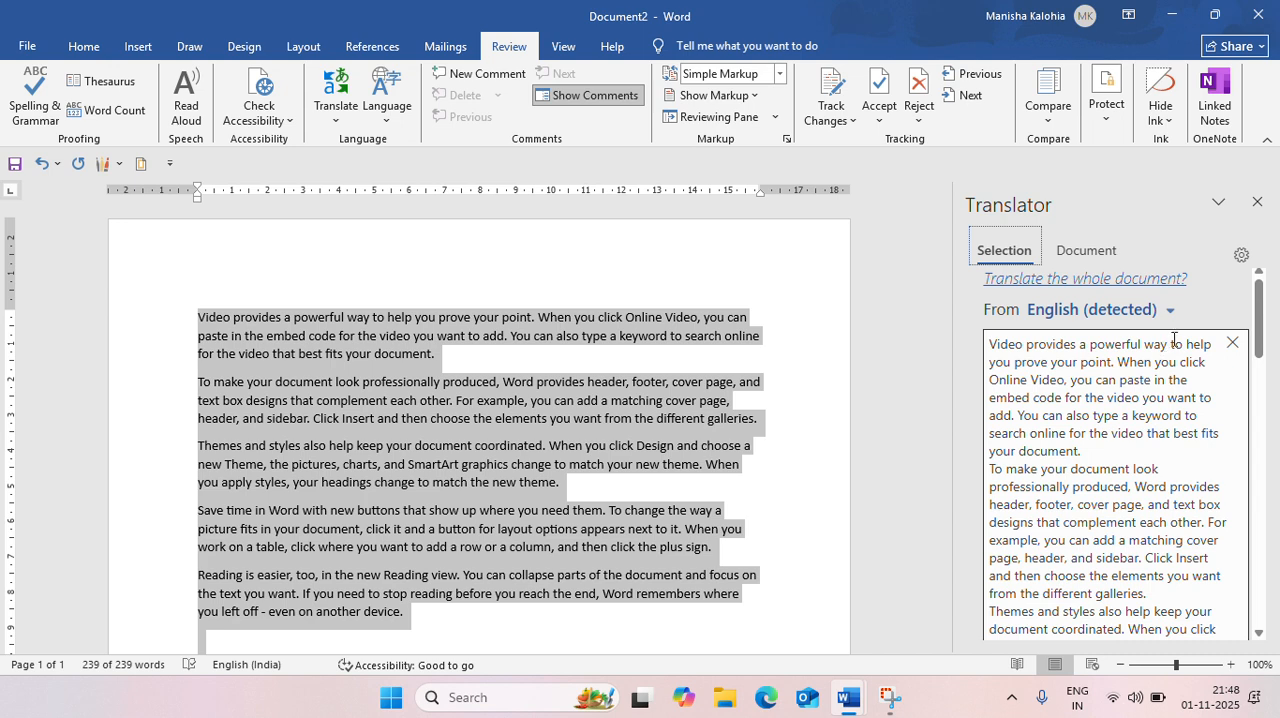
pyautogui.moveTo(1262, 323); pyautogui.dragTo(1260, 457)
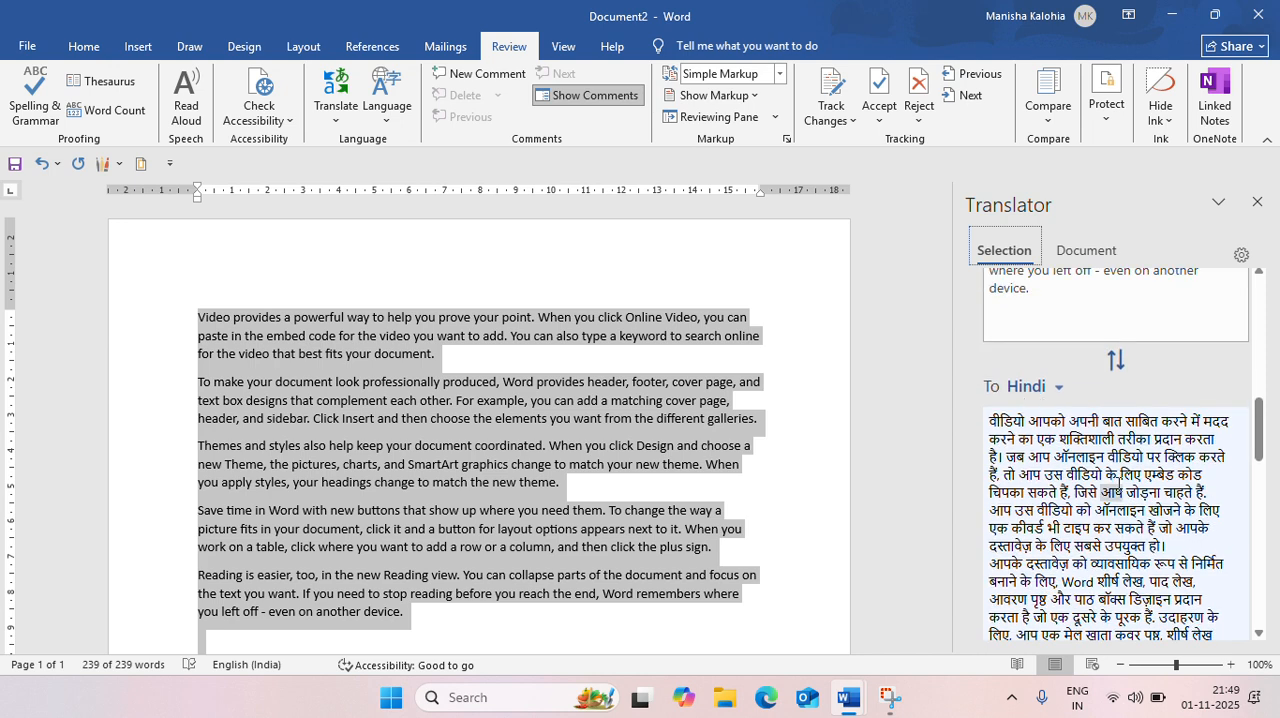
pyautogui.scroll(-8, 1120, 484)
pyautogui.scroll(-4, 1120, 484)
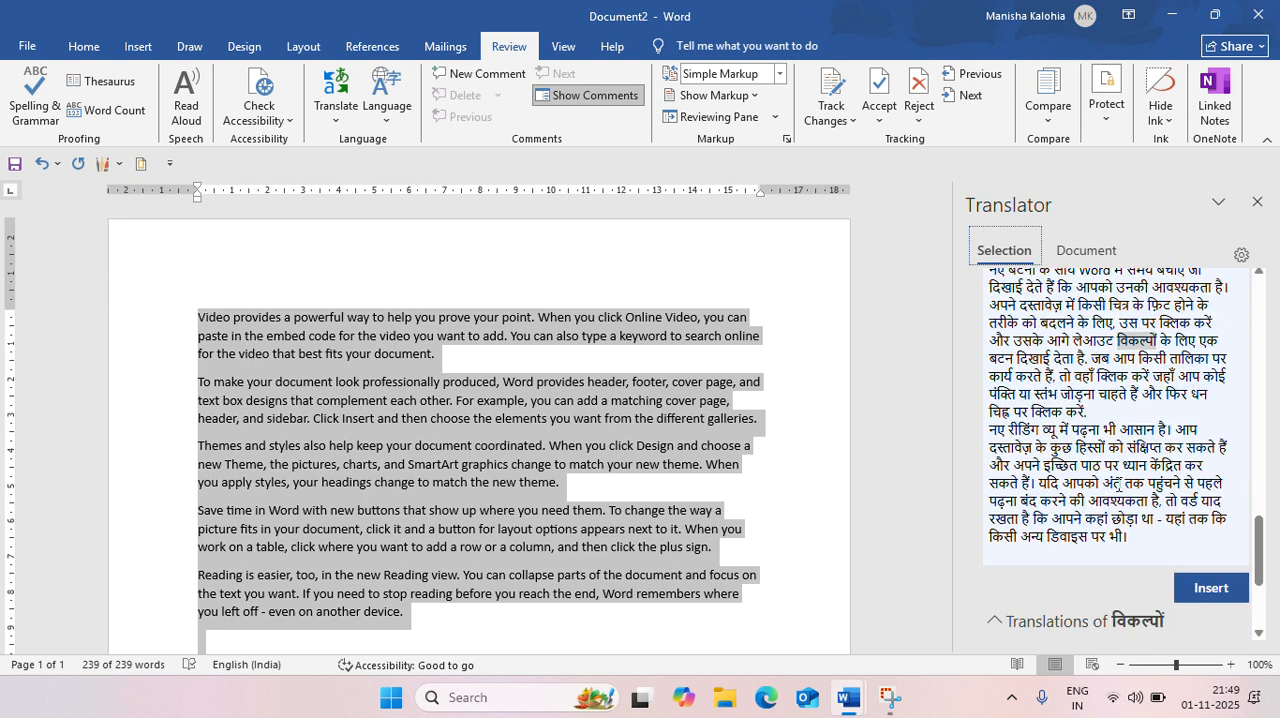
# Try to insert the Hindi translation after the last English paragraph with the Translator's Insert command
pyautogui.click(531, 620)
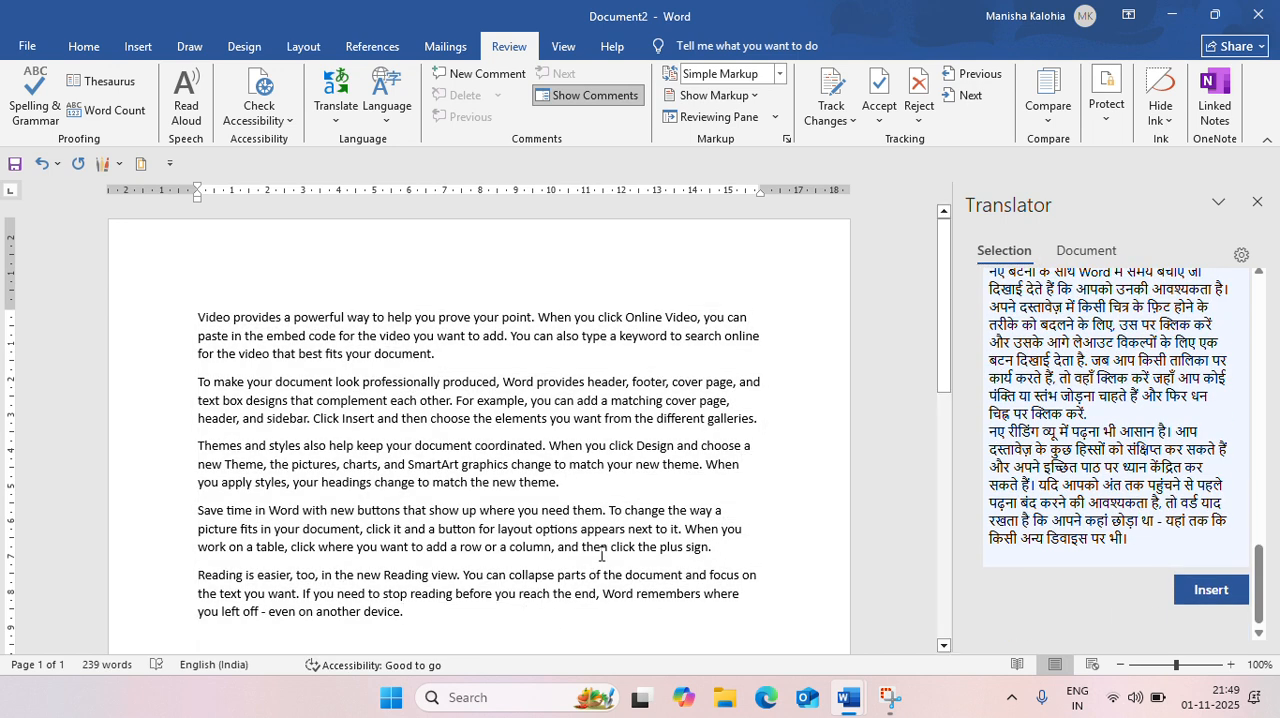
pyautogui.click(1204, 590)
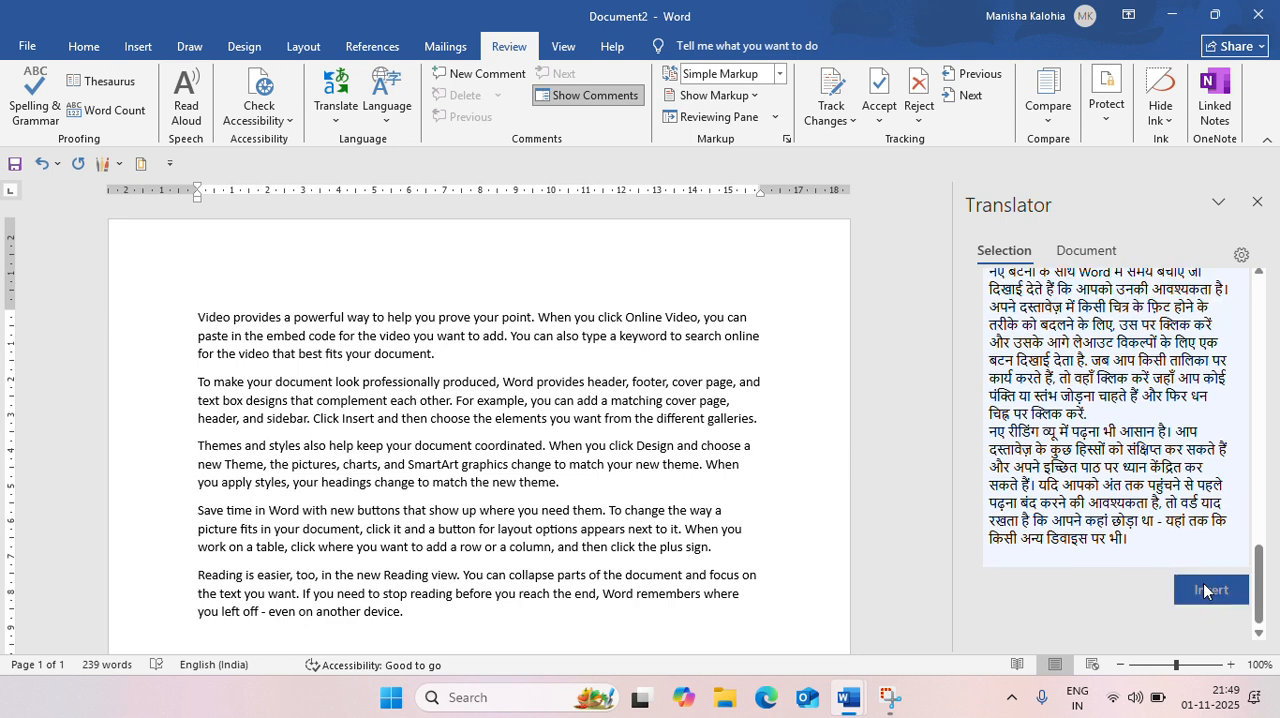
pyautogui.scroll(-6, 541, 550)
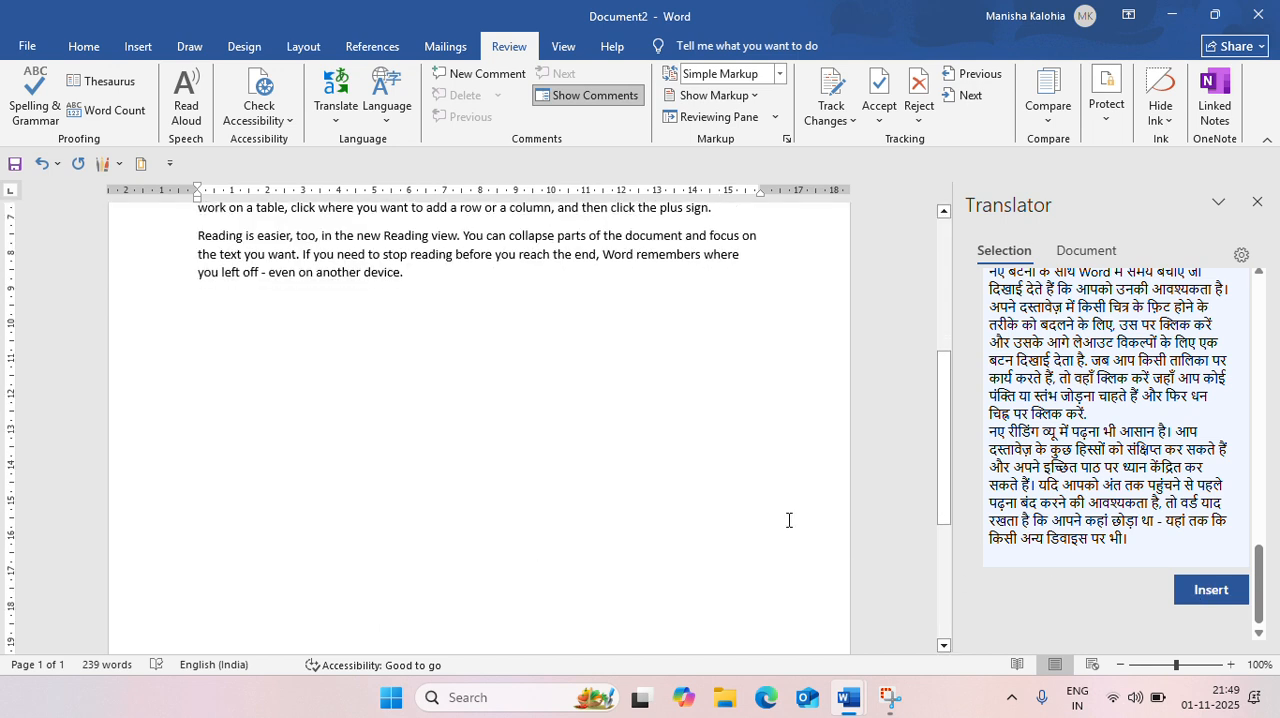
pyautogui.click(1198, 598)
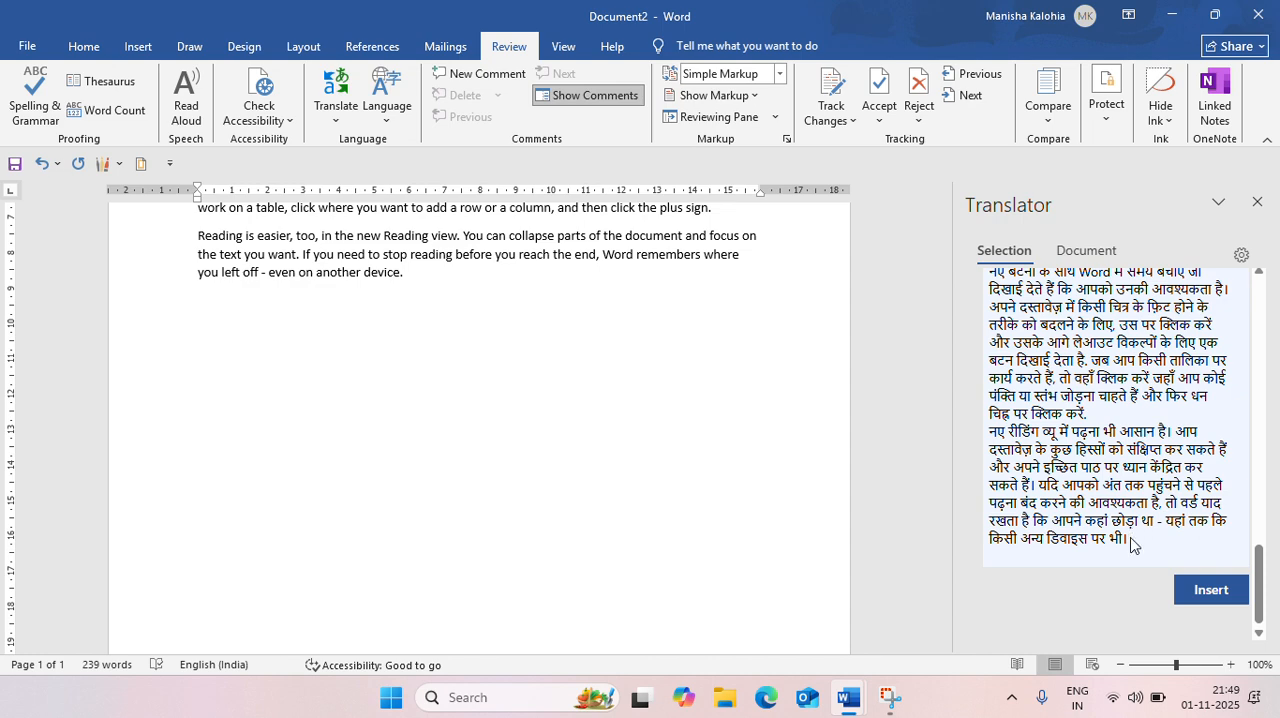
# Copy the full Hindi translation, paste it on a new line below the last English paragraph, and close the Translator
pyautogui.hotkey('ctrl', 'a')
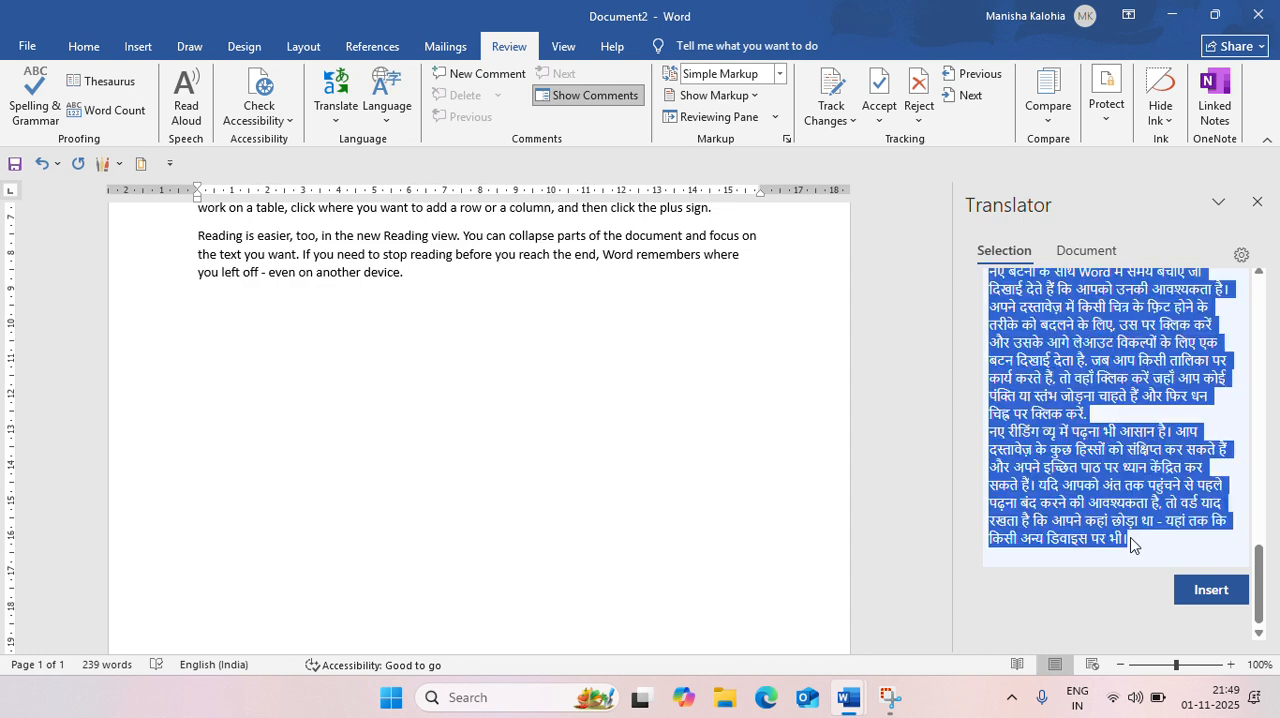
pyautogui.hotkey('ctrl', 'c')
pyautogui.click(437, 281)
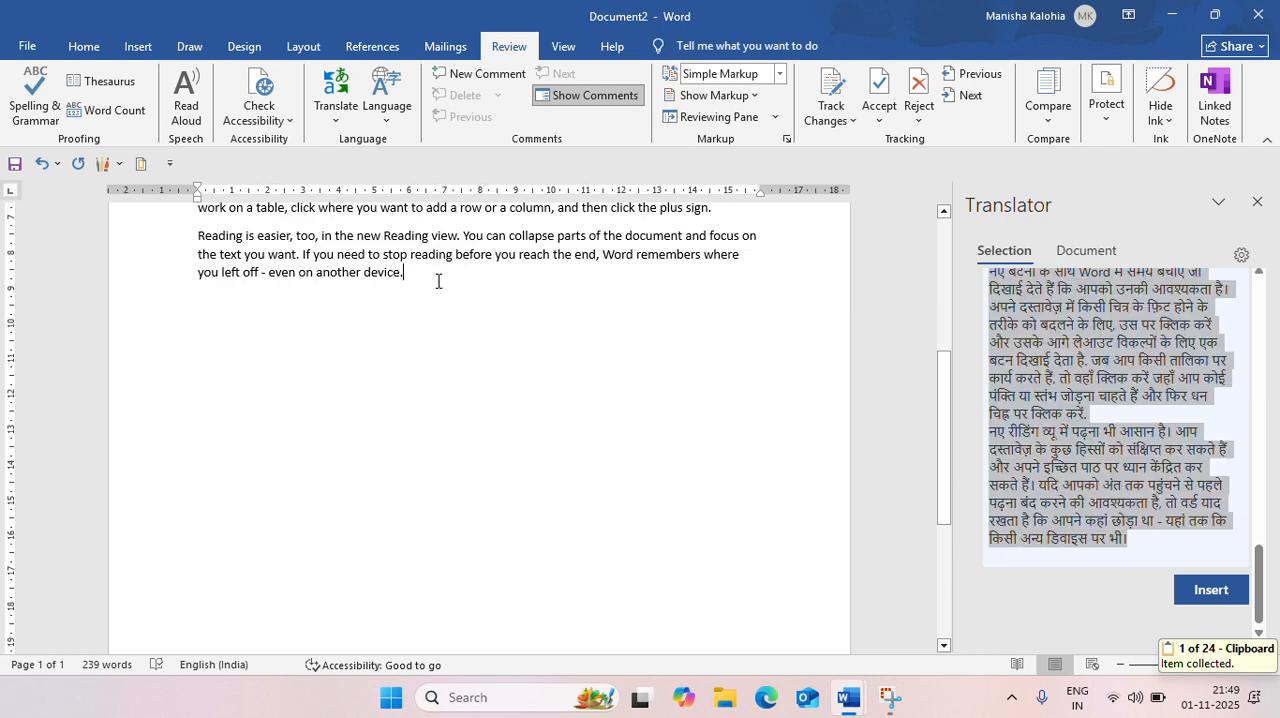
pyautogui.press('Return')
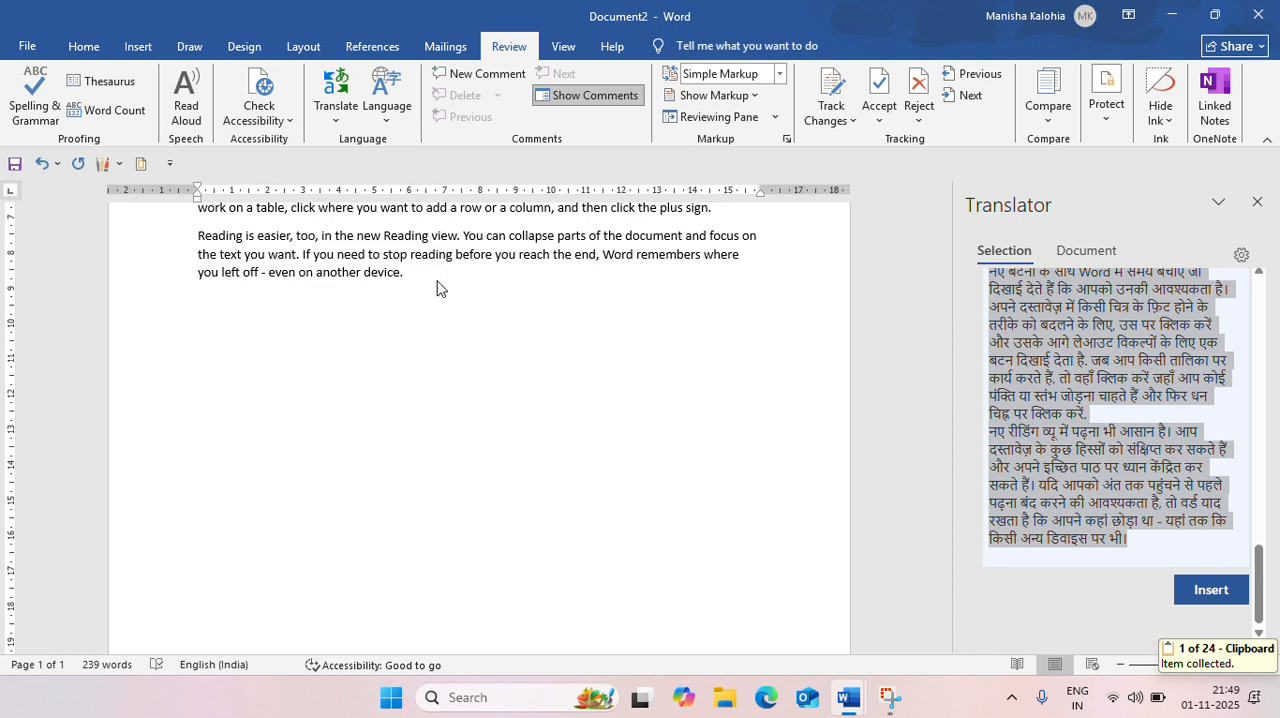
pyautogui.hotkey('ctrl', 'v')
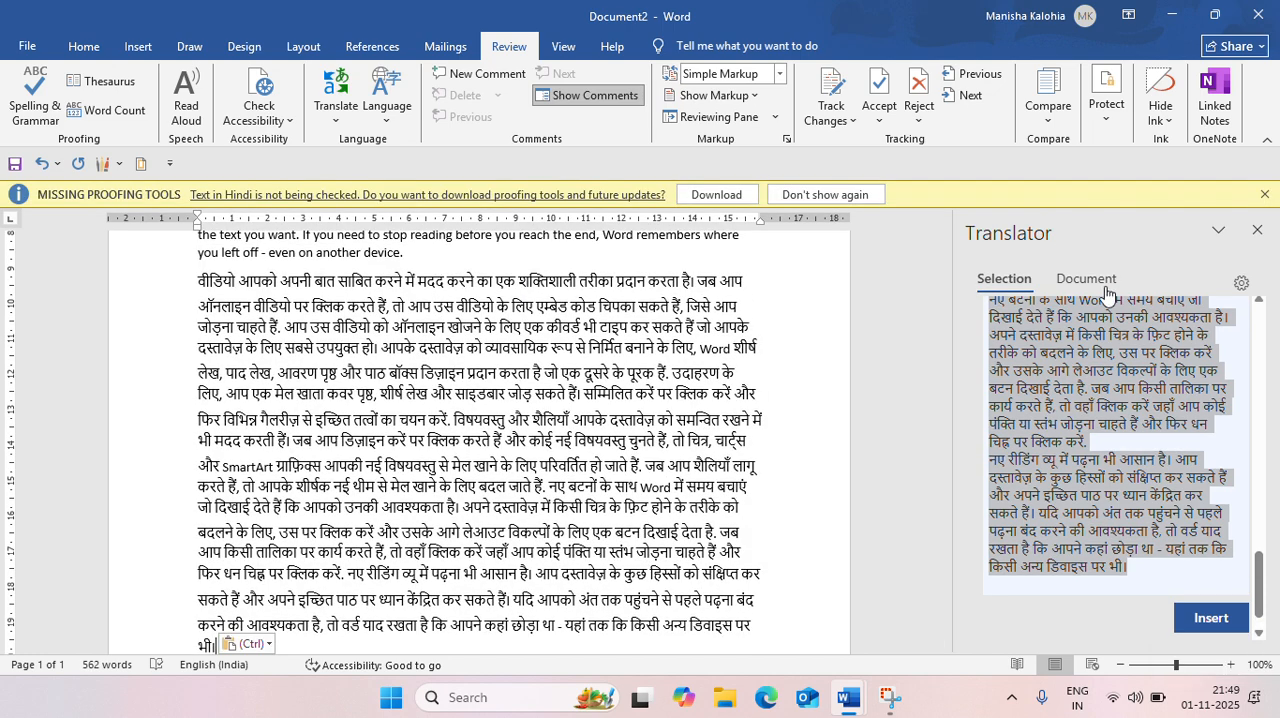
pyautogui.click(1253, 231)
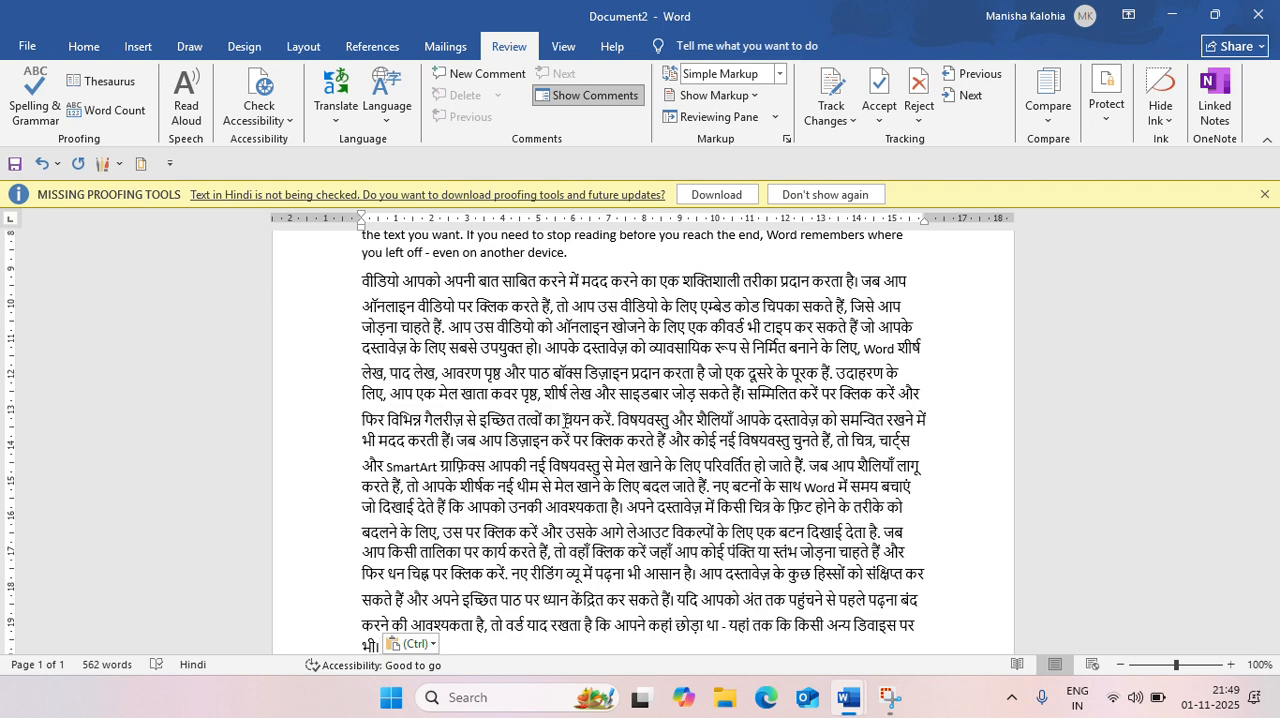
# Review the English paragraphs and compare them with the Hindi translation pasted below them
pyautogui.scroll(5, 779, 408)
pyautogui.scroll(1, 779, 408)
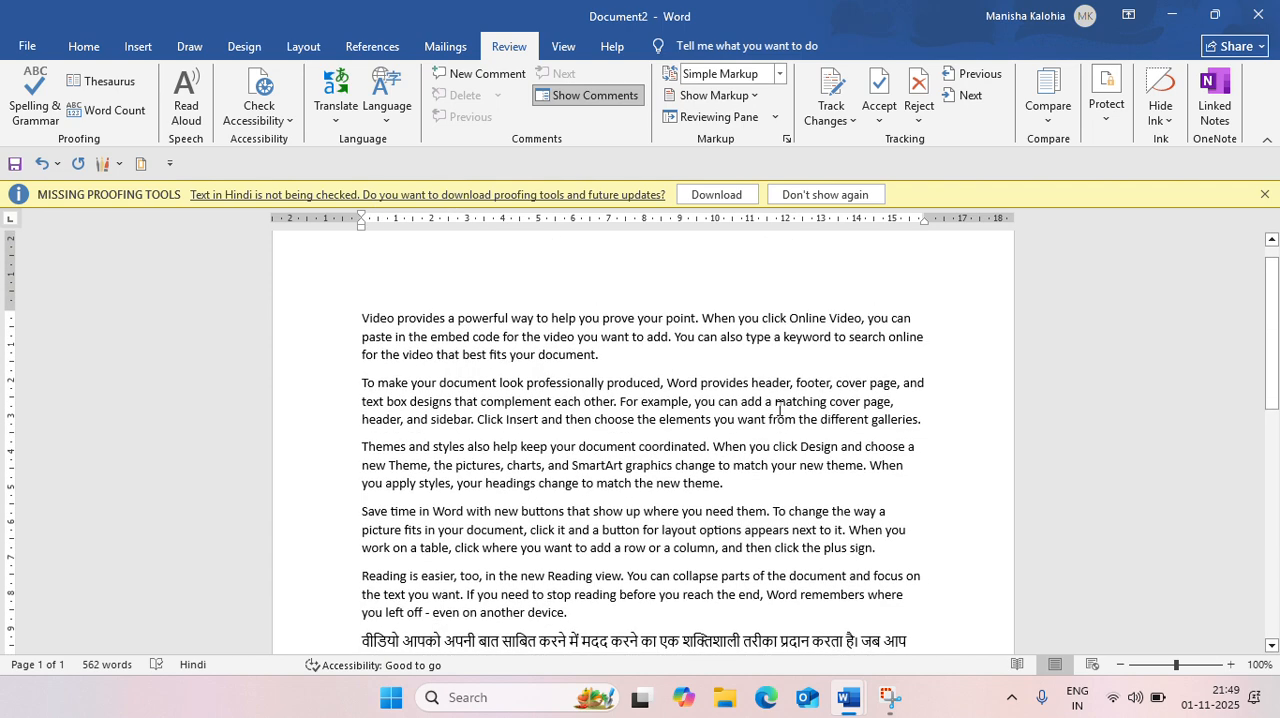
pyautogui.scroll(-2, 779, 408)
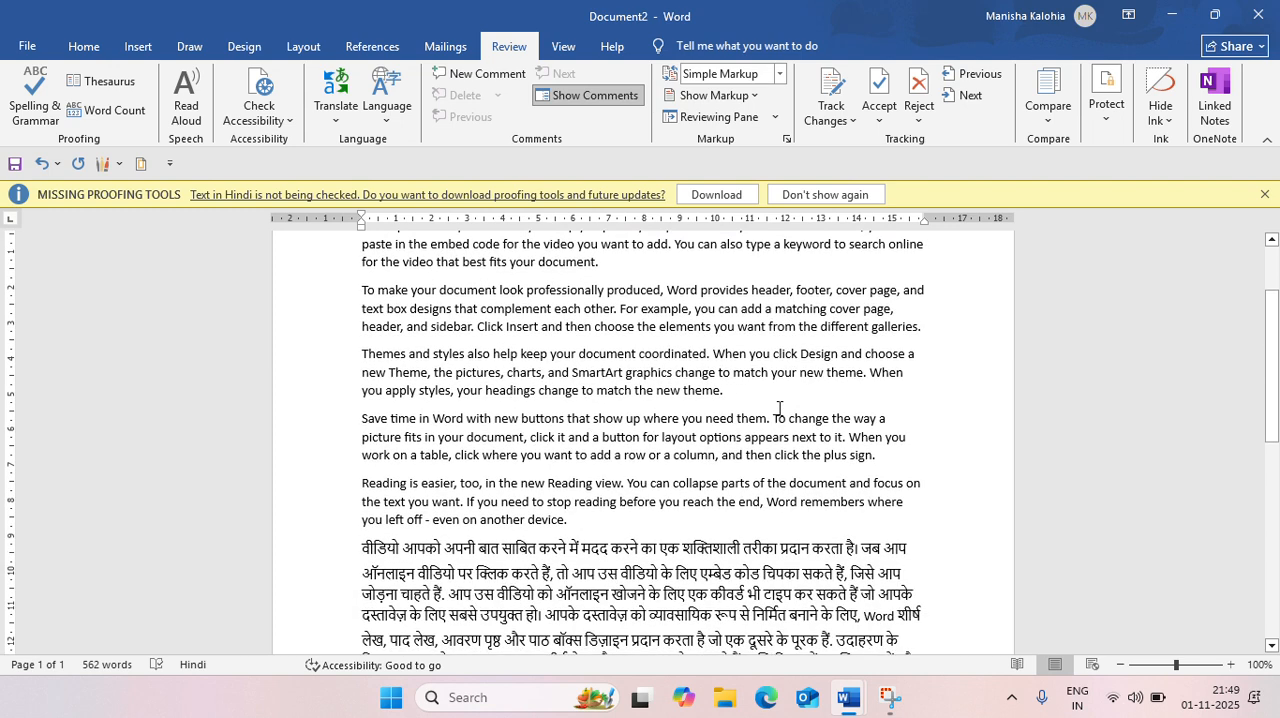
pyautogui.scroll(1, 779, 408)
pyautogui.scroll(2, 779, 408)
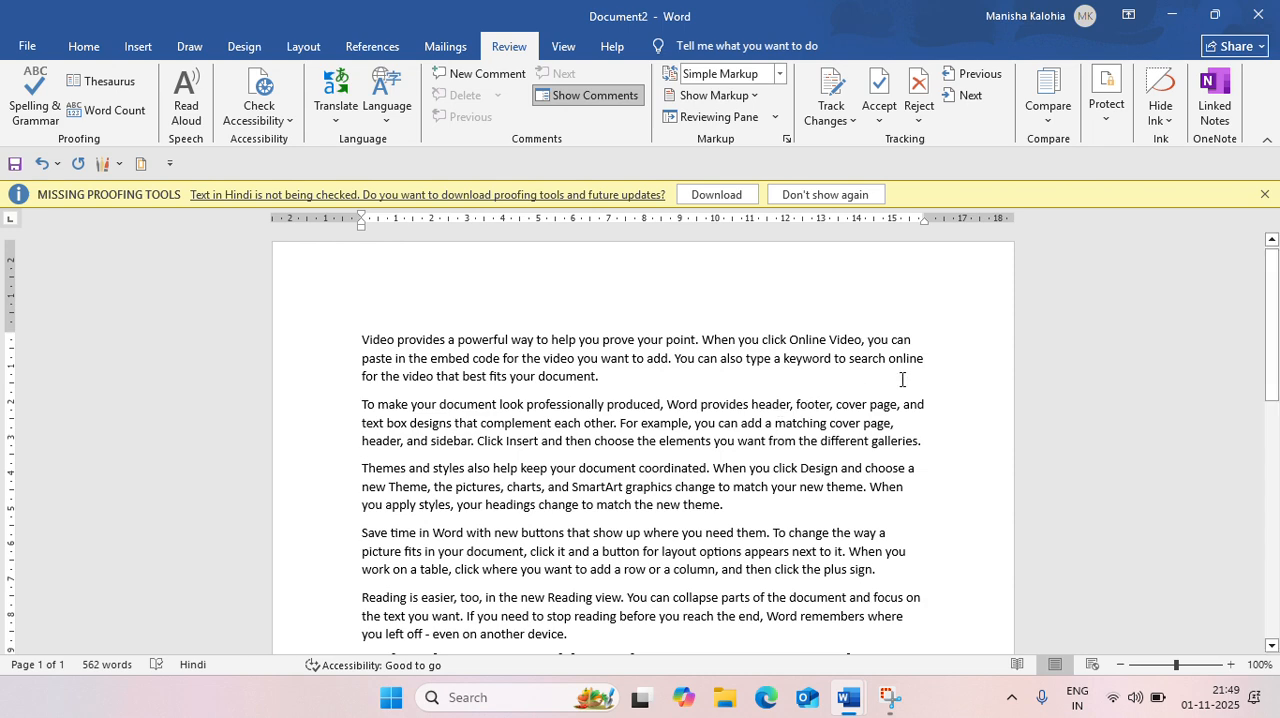
pyautogui.scroll(-1, 927, 468)
pyautogui.scroll(-6, 927, 468)
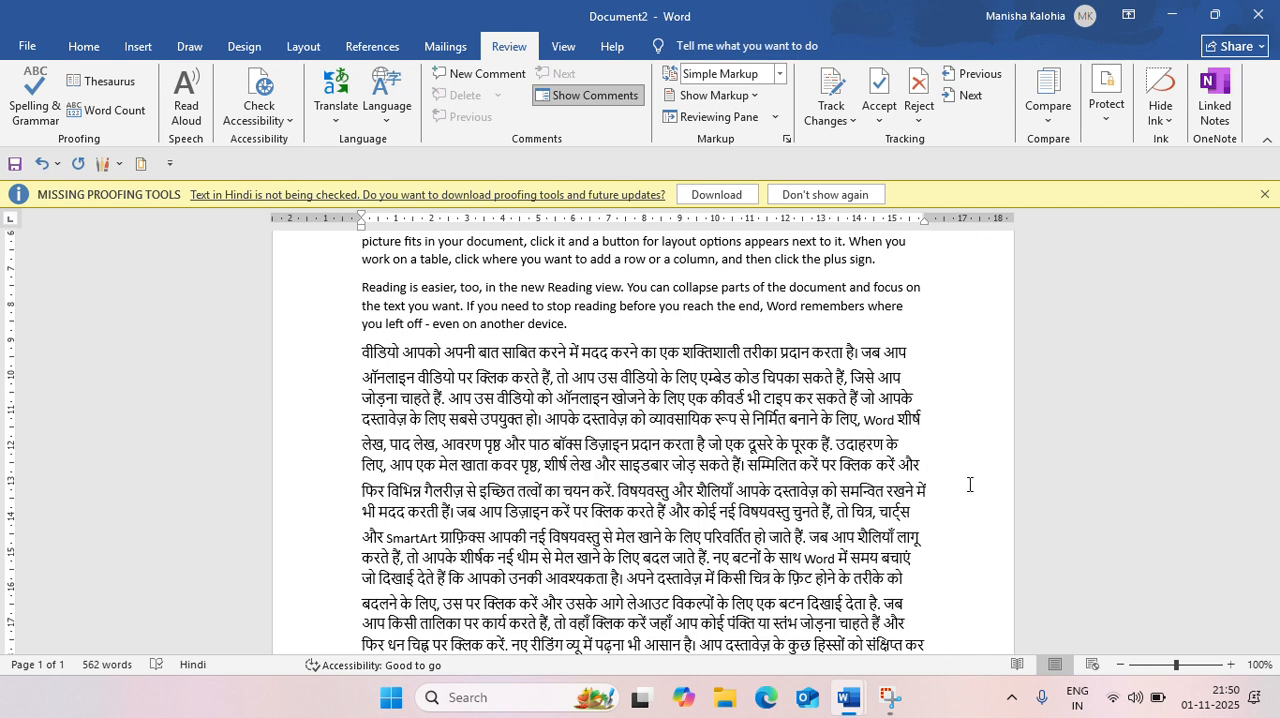
pyautogui.scroll(6, 828, 394)
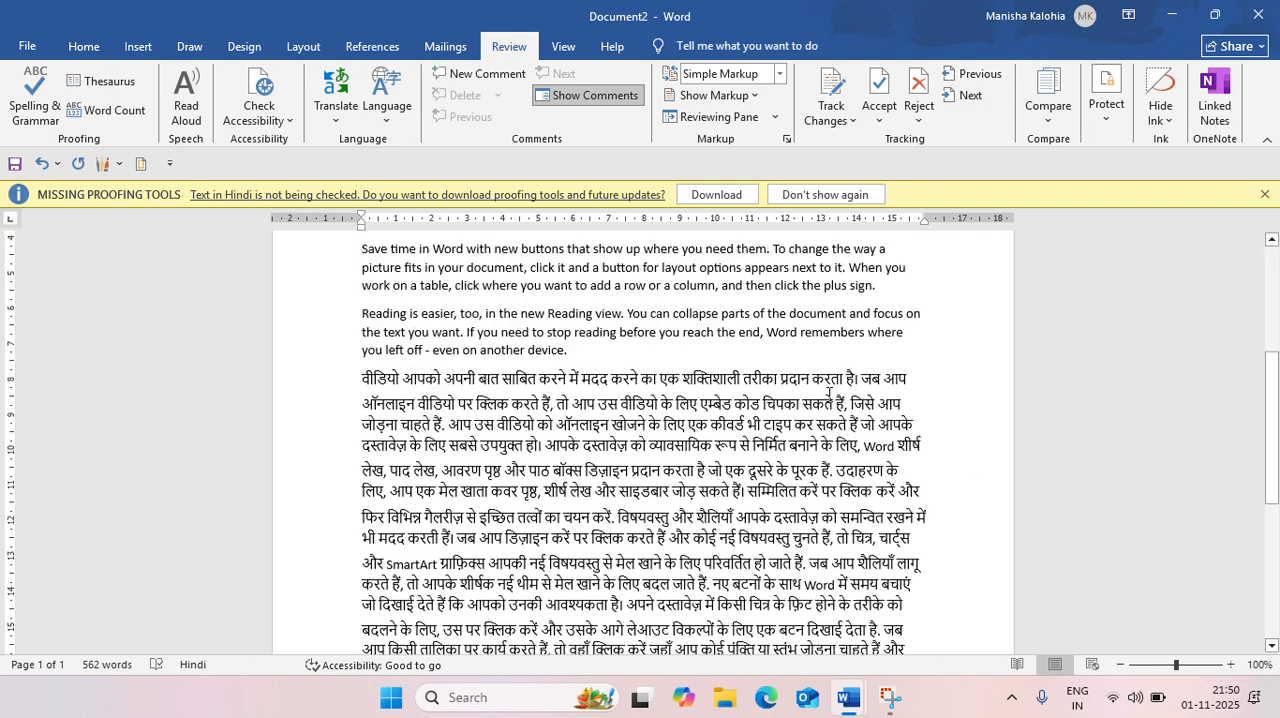
pyautogui.scroll(-1, 829, 394)
pyautogui.scroll(-2, 828, 394)
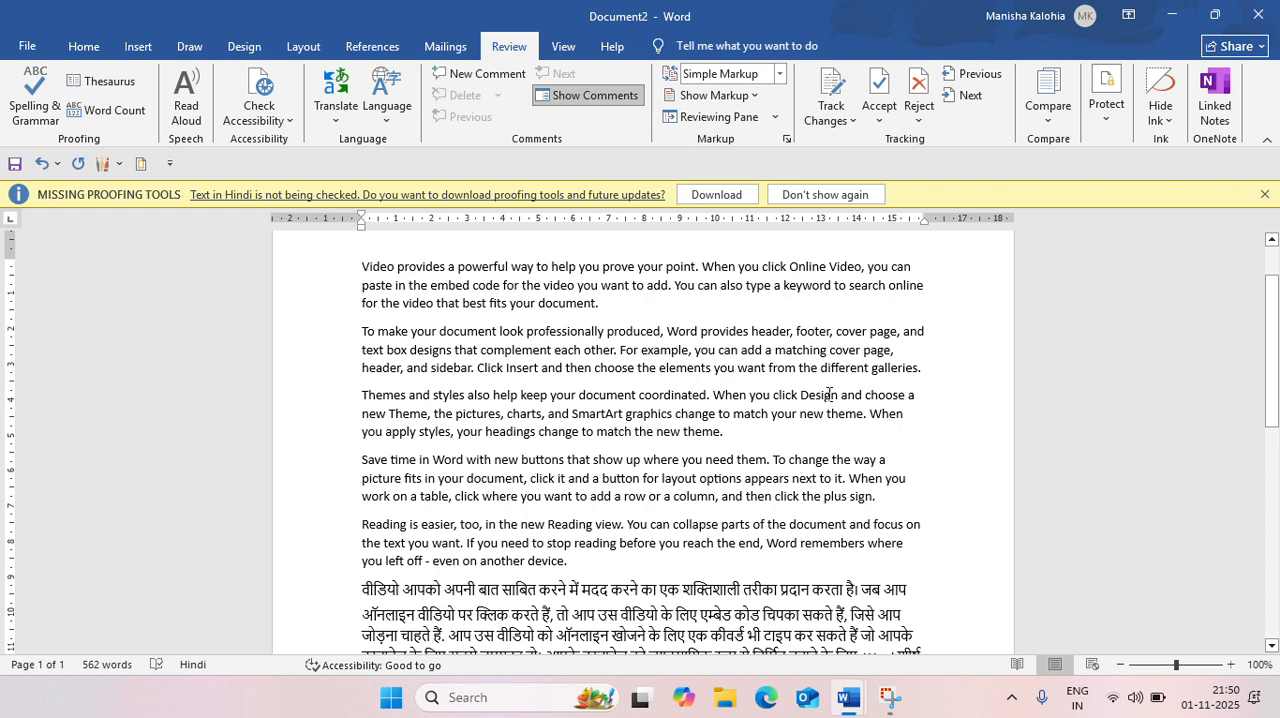
pyautogui.scroll(-6, 908, 528)
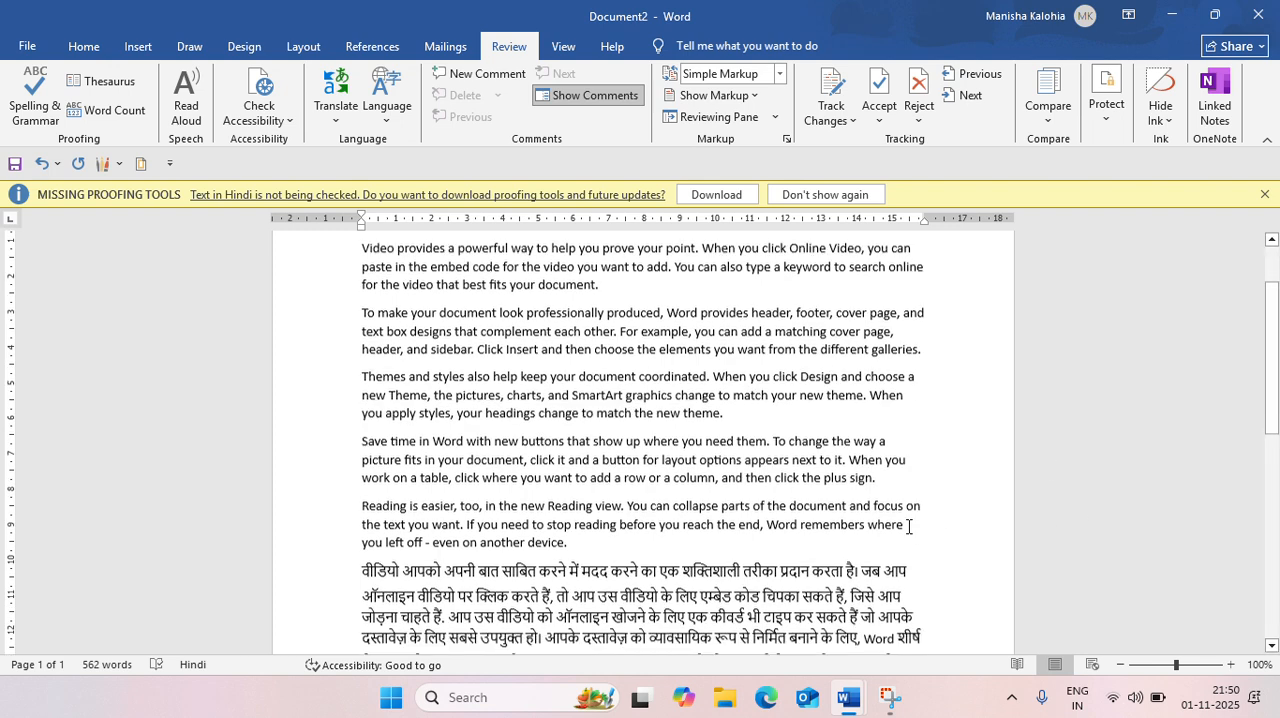
pyautogui.scroll(-4, 909, 528)
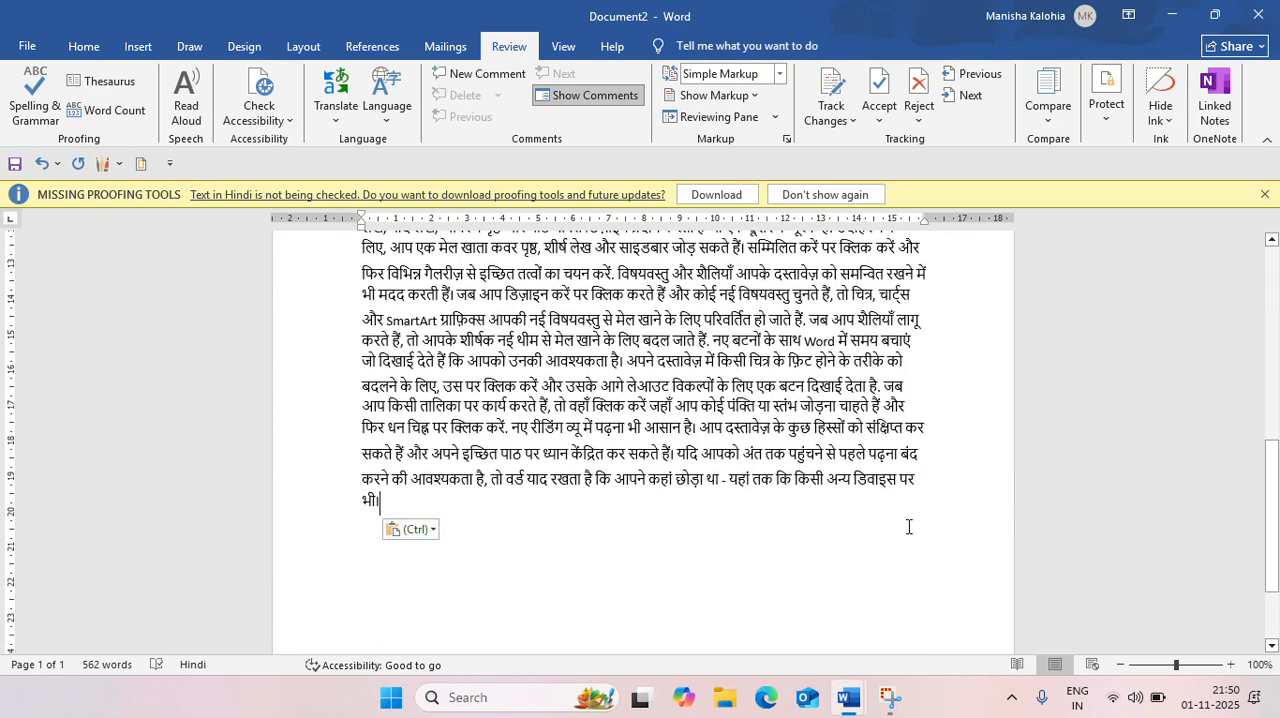
pyautogui.scroll(3, 909, 527)
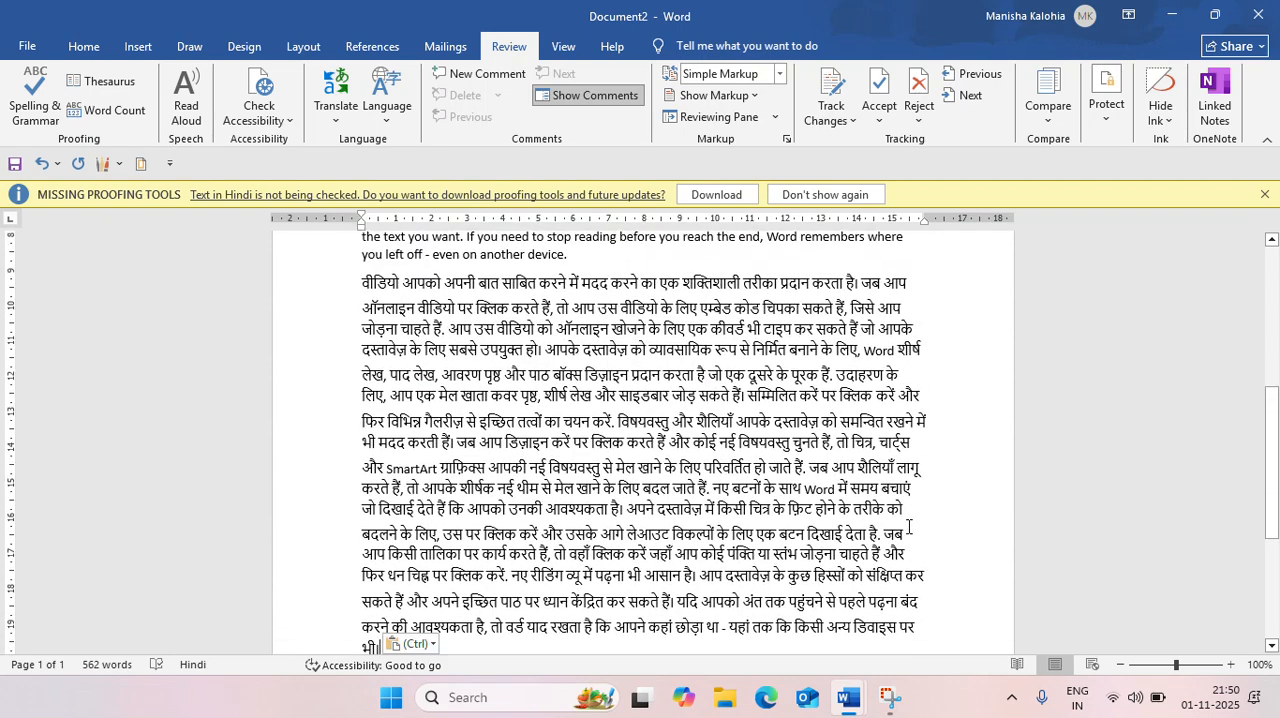
pyautogui.scroll(2, 909, 527)
pyautogui.scroll(2, 909, 527)
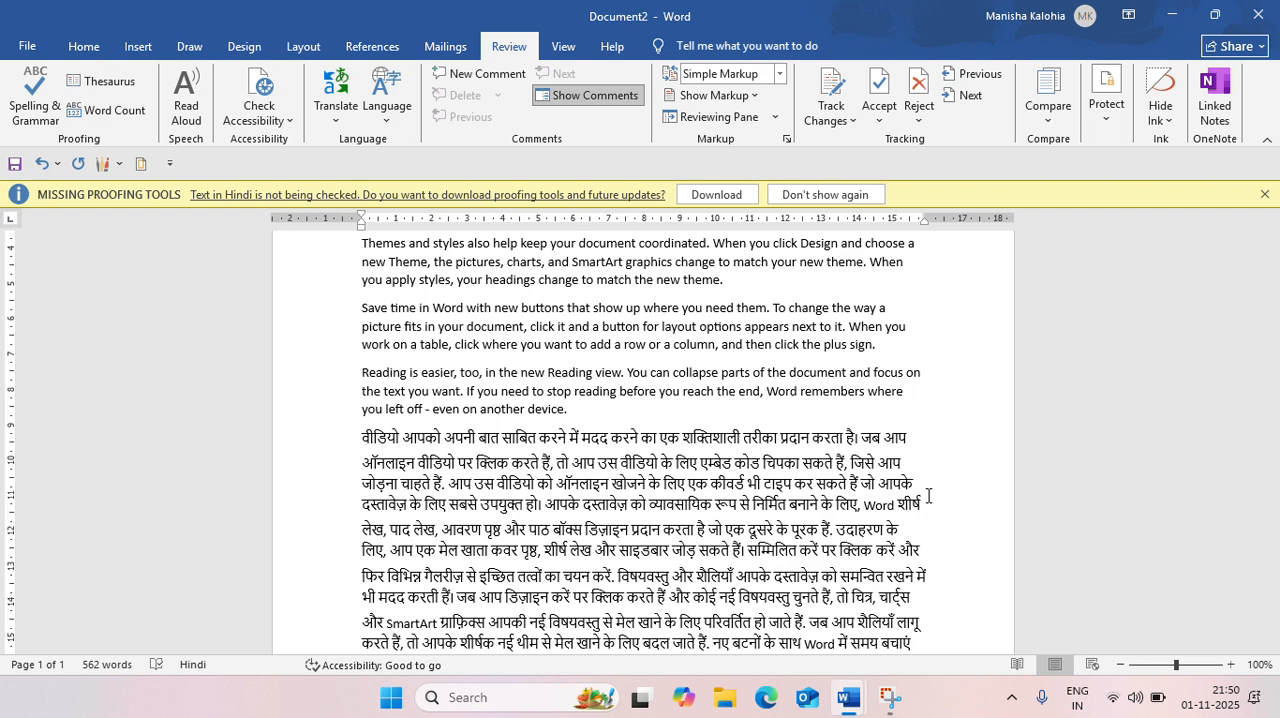
# Dismiss the missing proofing tools notice for Hindi and return to the start of the translated text
pyautogui.click(1263, 196)
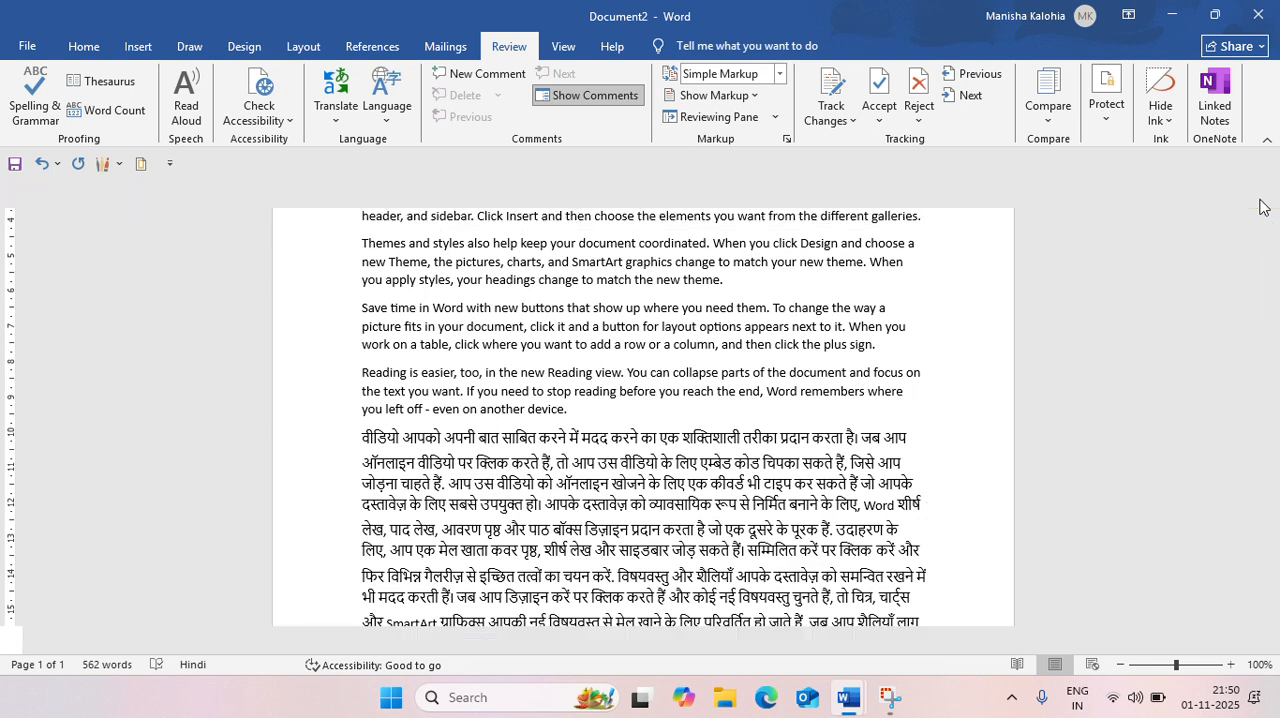
pyautogui.scroll(-5, 717, 379)
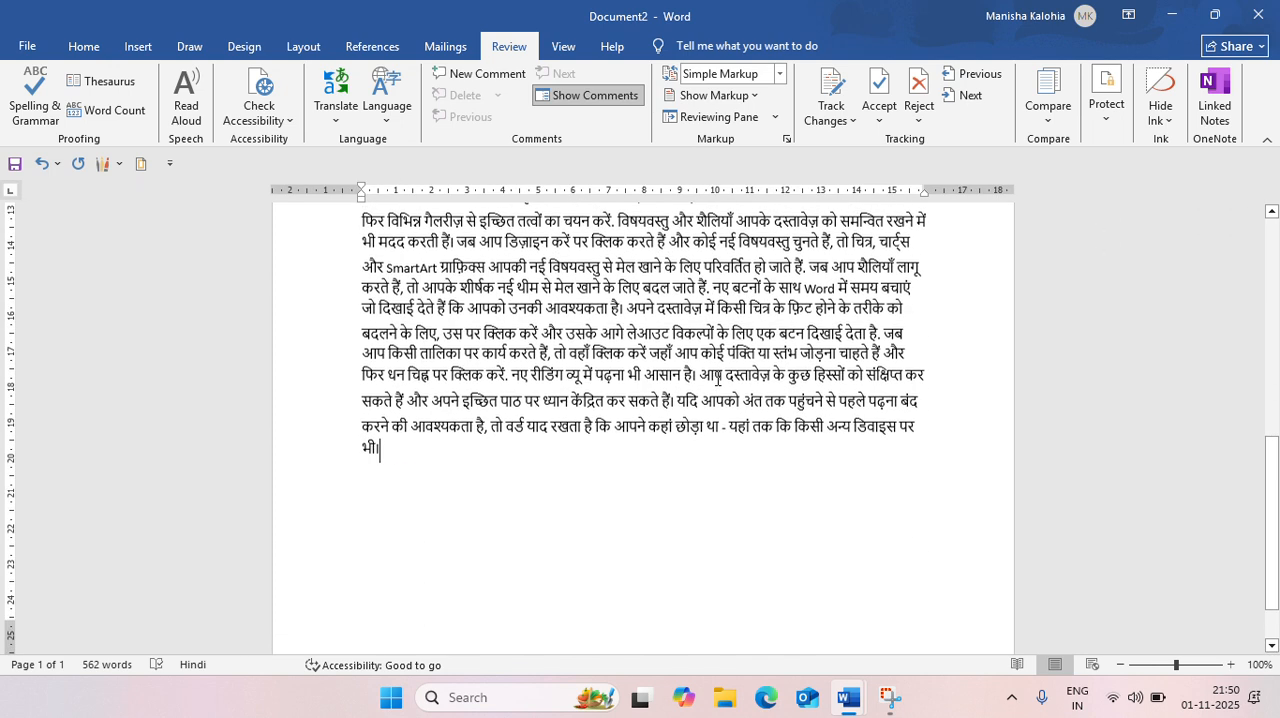
pyautogui.scroll(3, 717, 379)
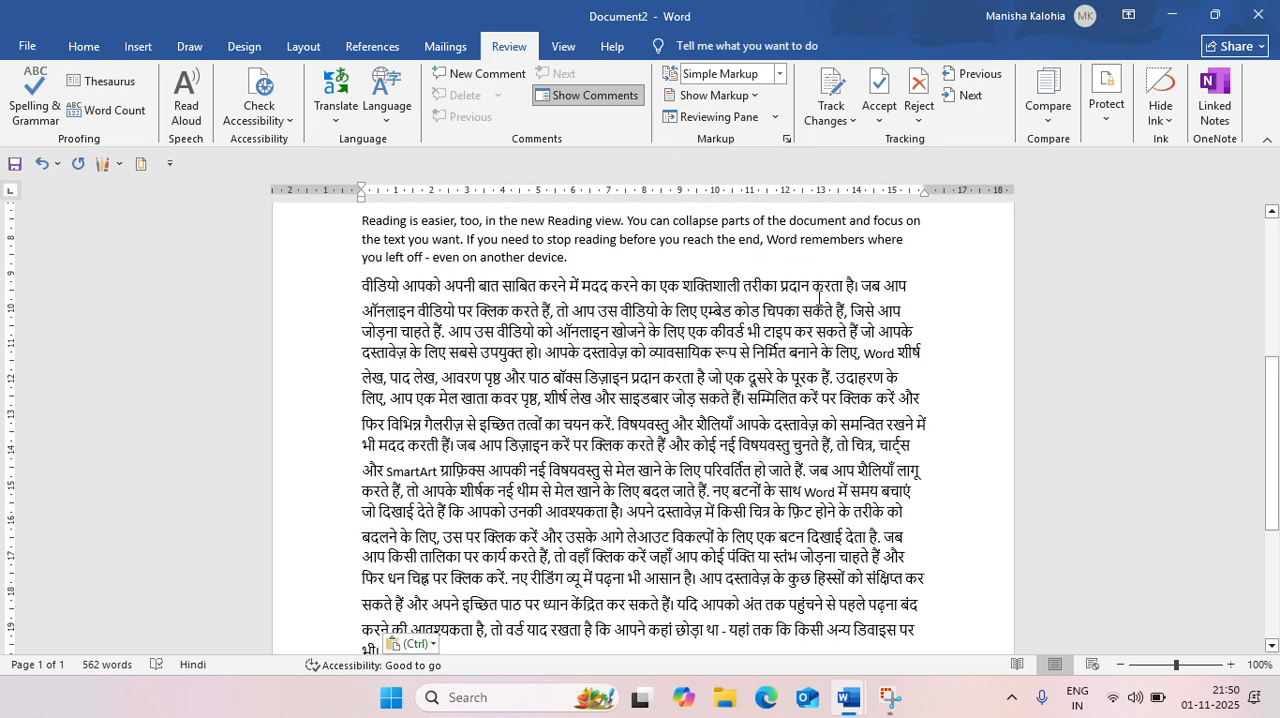
# Turn on Track Changes for the document and check the Lock Tracking options without applying a lock
pyautogui.click(828, 122)
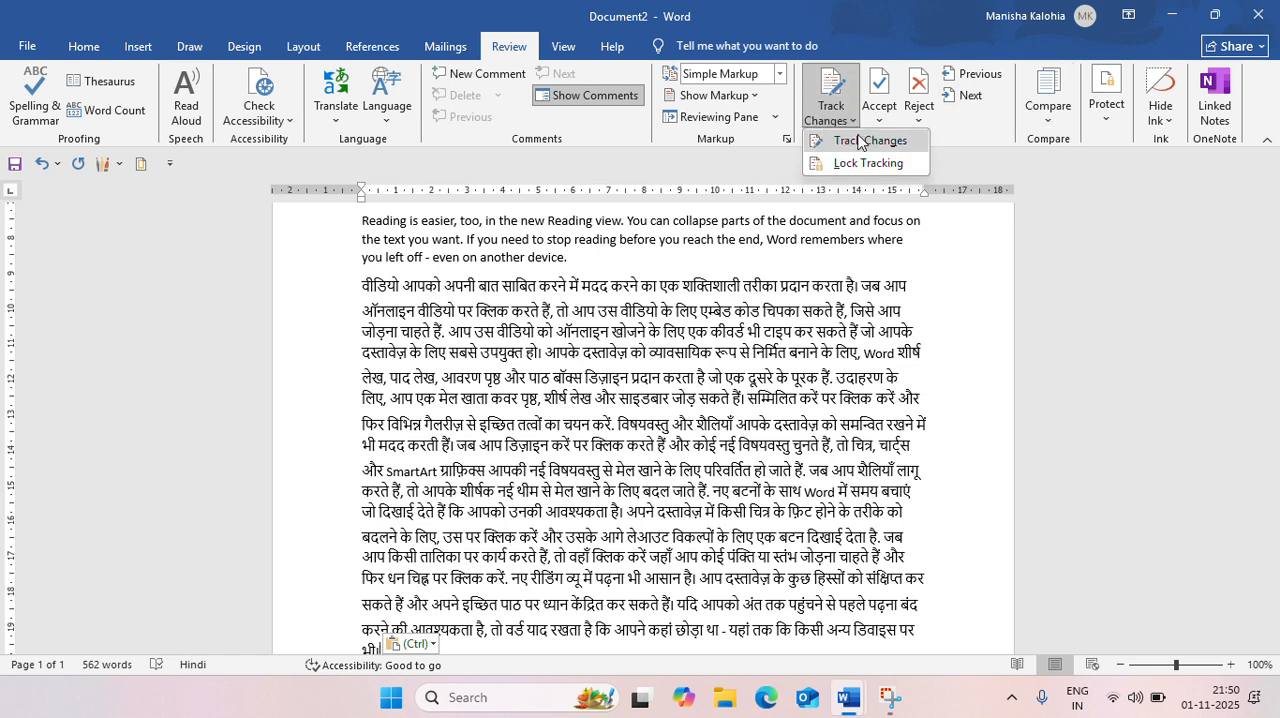
pyautogui.click(860, 134)
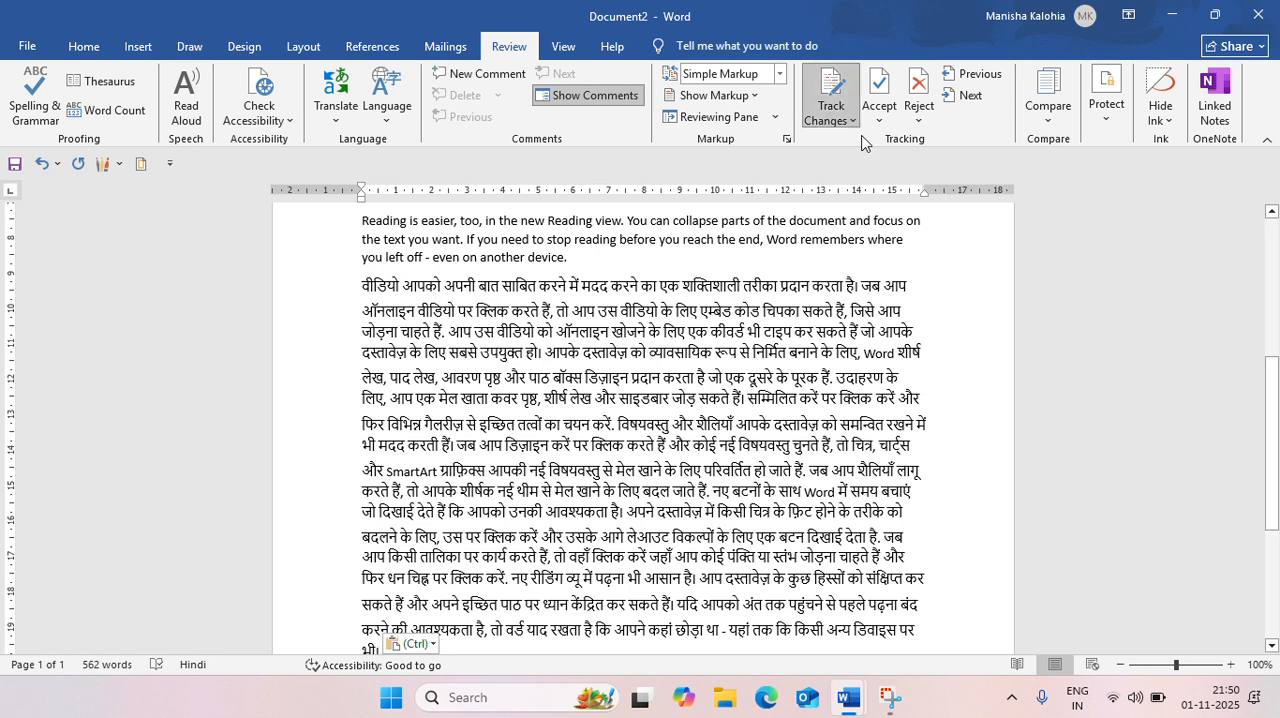
pyautogui.click(827, 120)
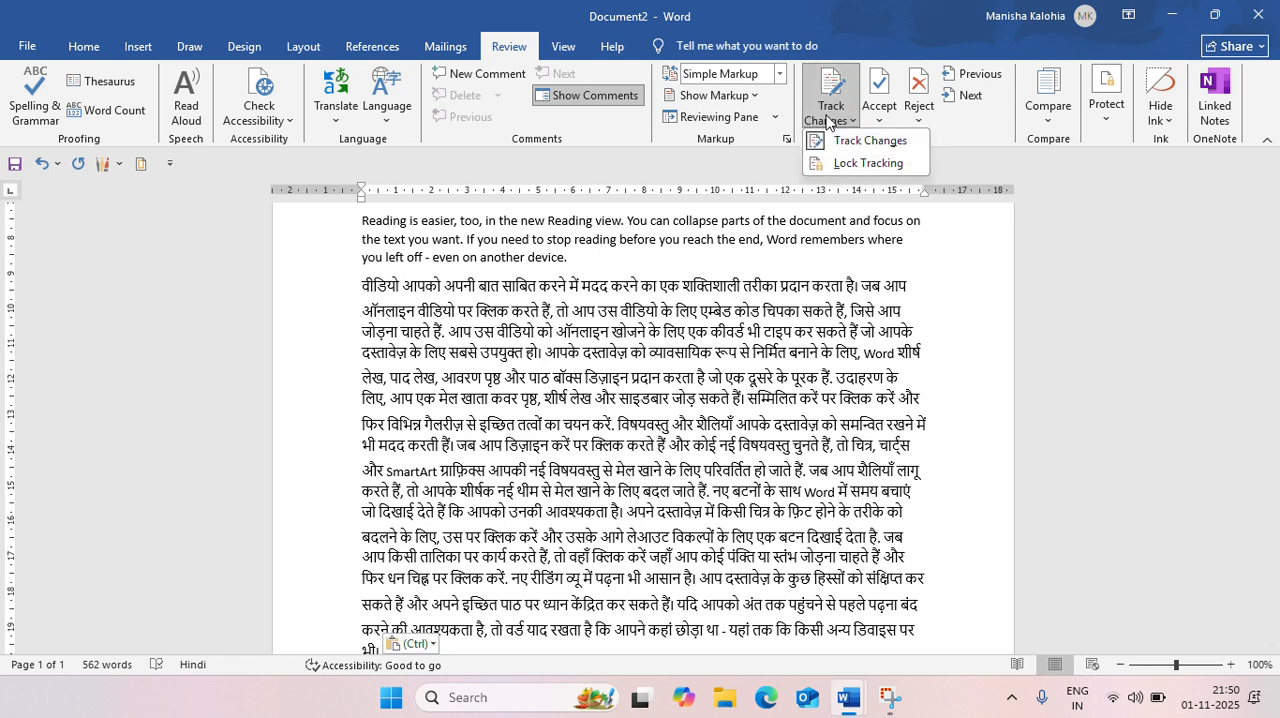
pyautogui.click(860, 164)
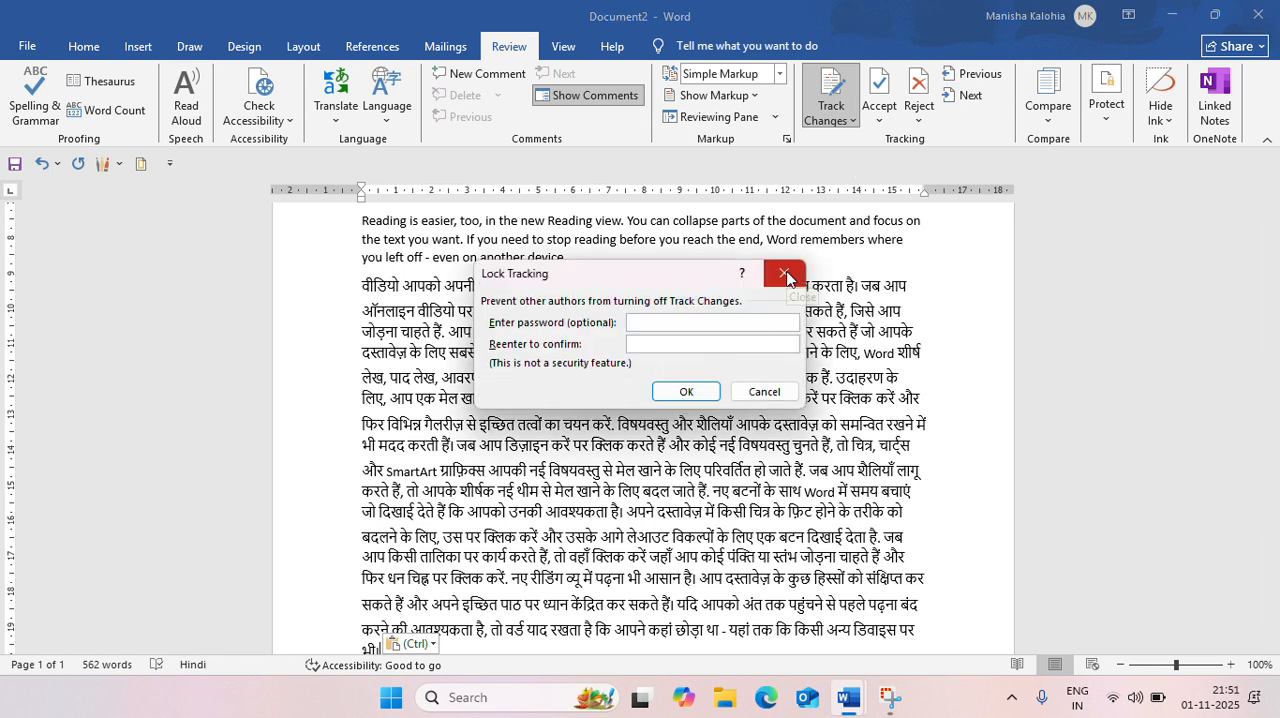
pyautogui.click(787, 275)
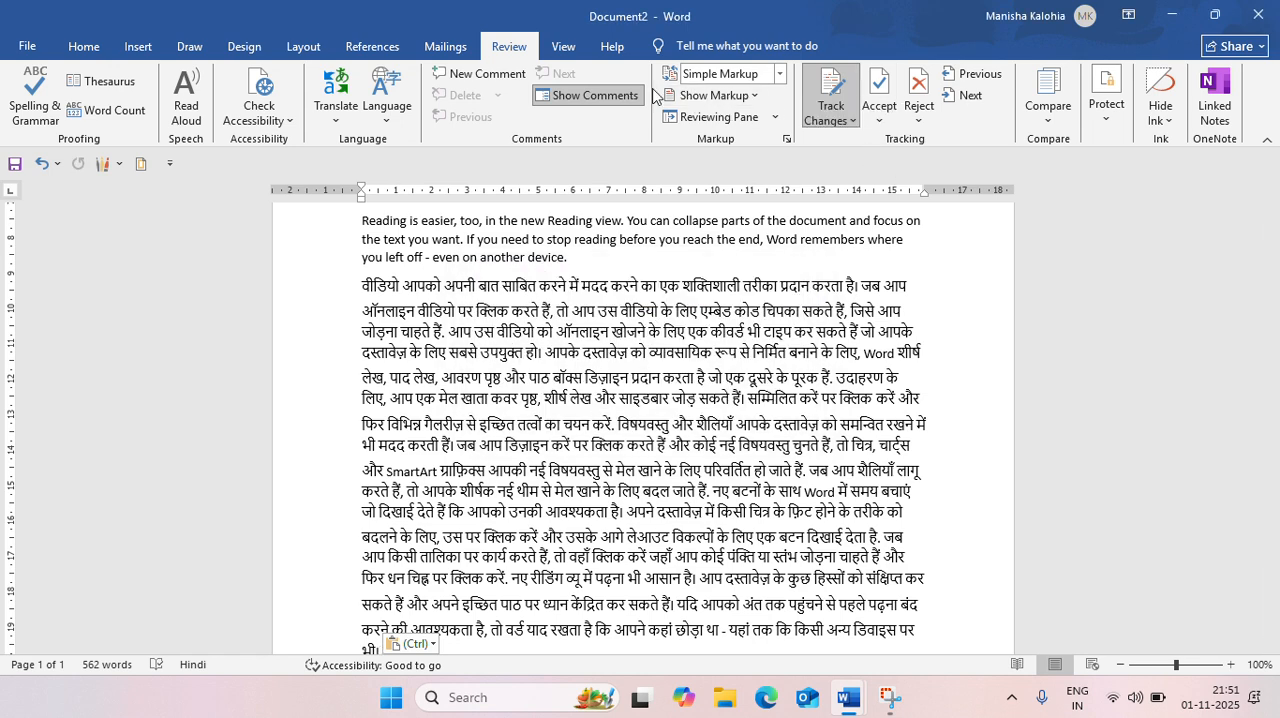
# Insert an empty comment with a series of blank replies on the last word of the Hindi translation
pyautogui.click(496, 77)
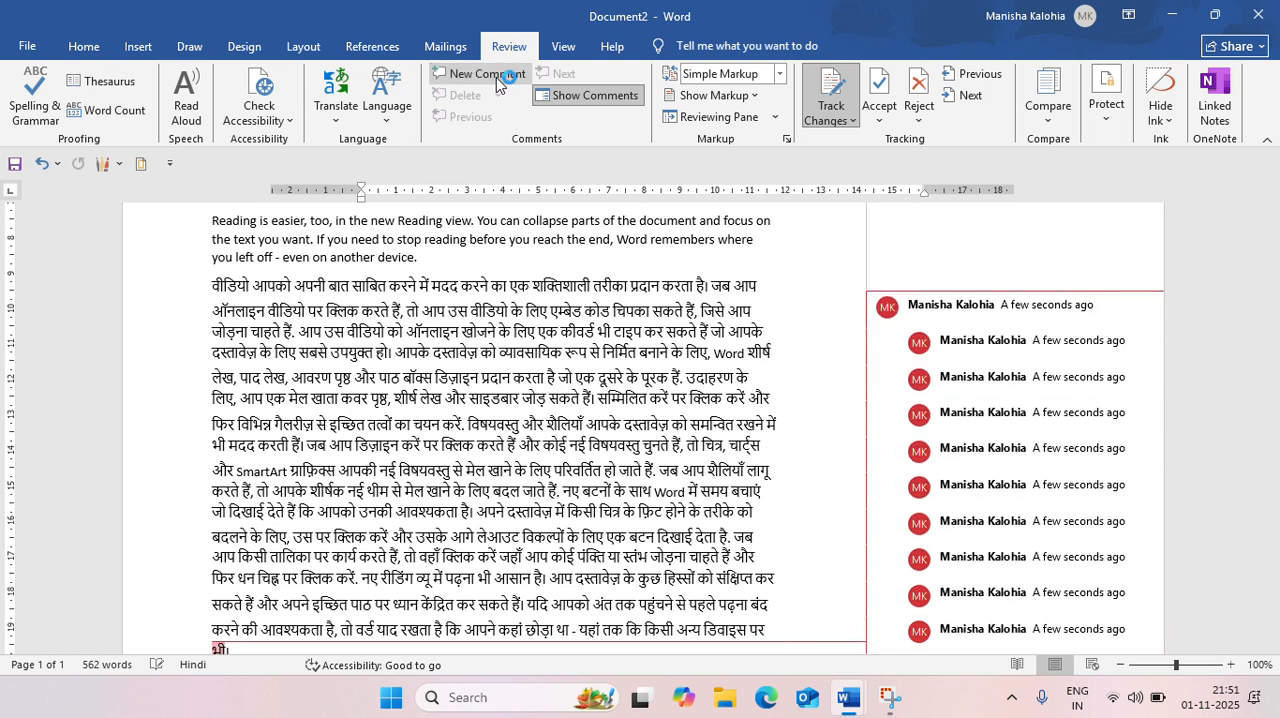
pyautogui.scroll(4, 775, 314)
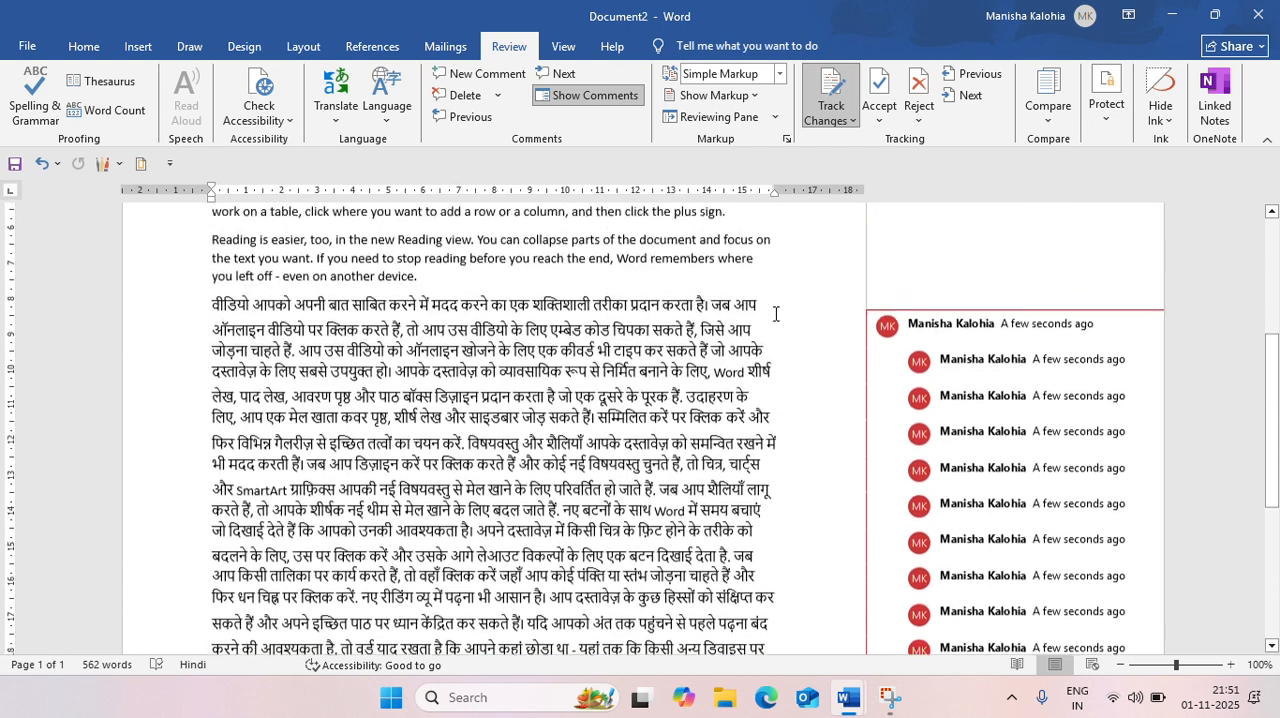
# Check the Lock Tracking password options again and close them without applying a lock
pyautogui.click(826, 120)
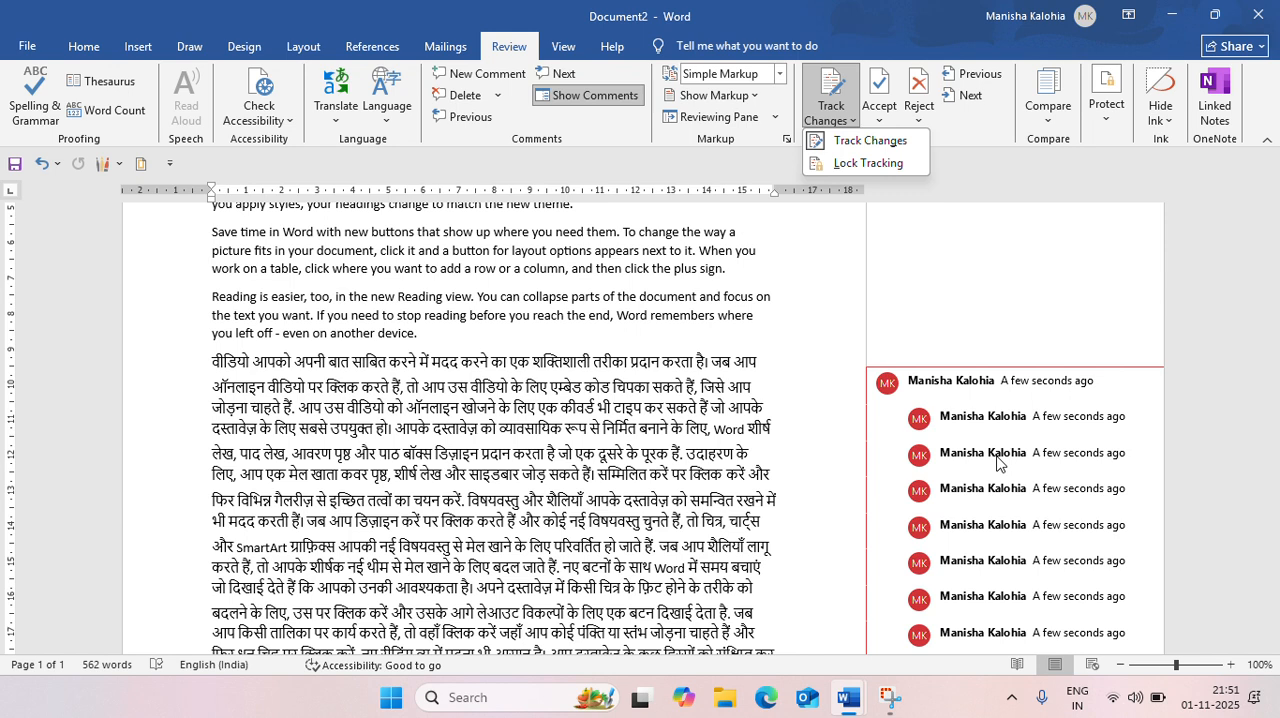
pyautogui.click(837, 164)
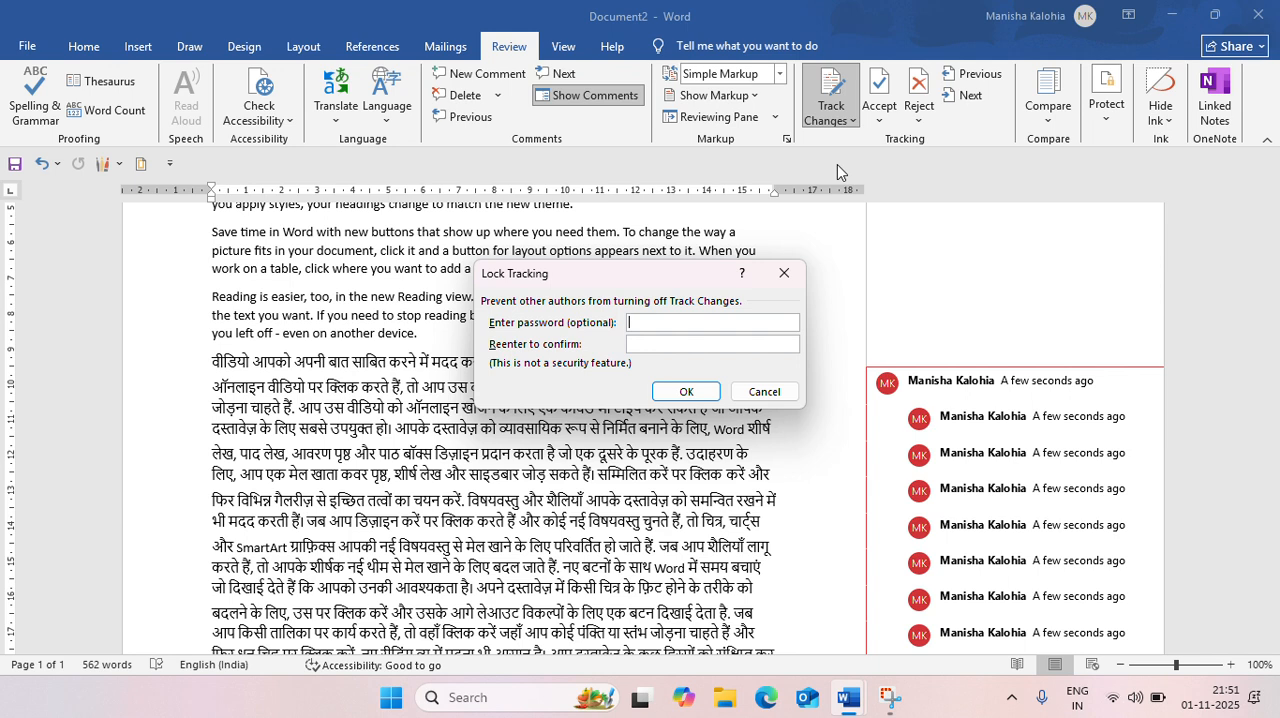
pyautogui.click(782, 284)
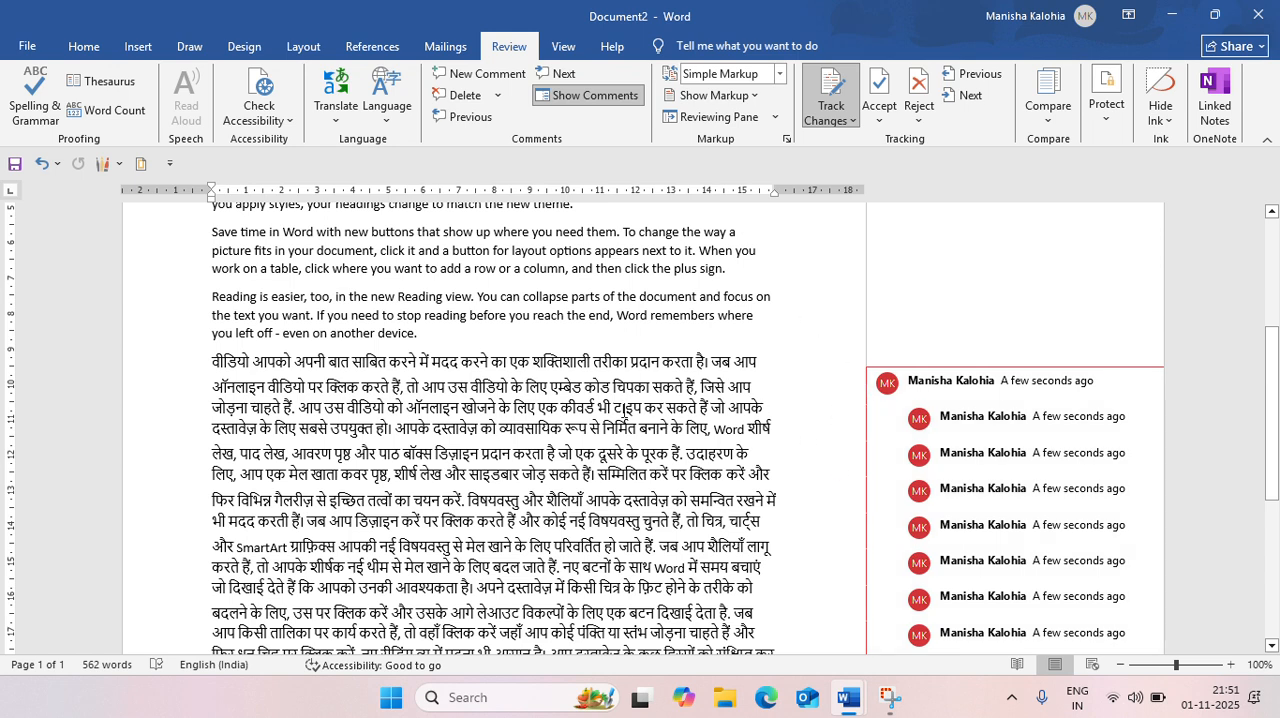
pyautogui.scroll(-3, 656, 378)
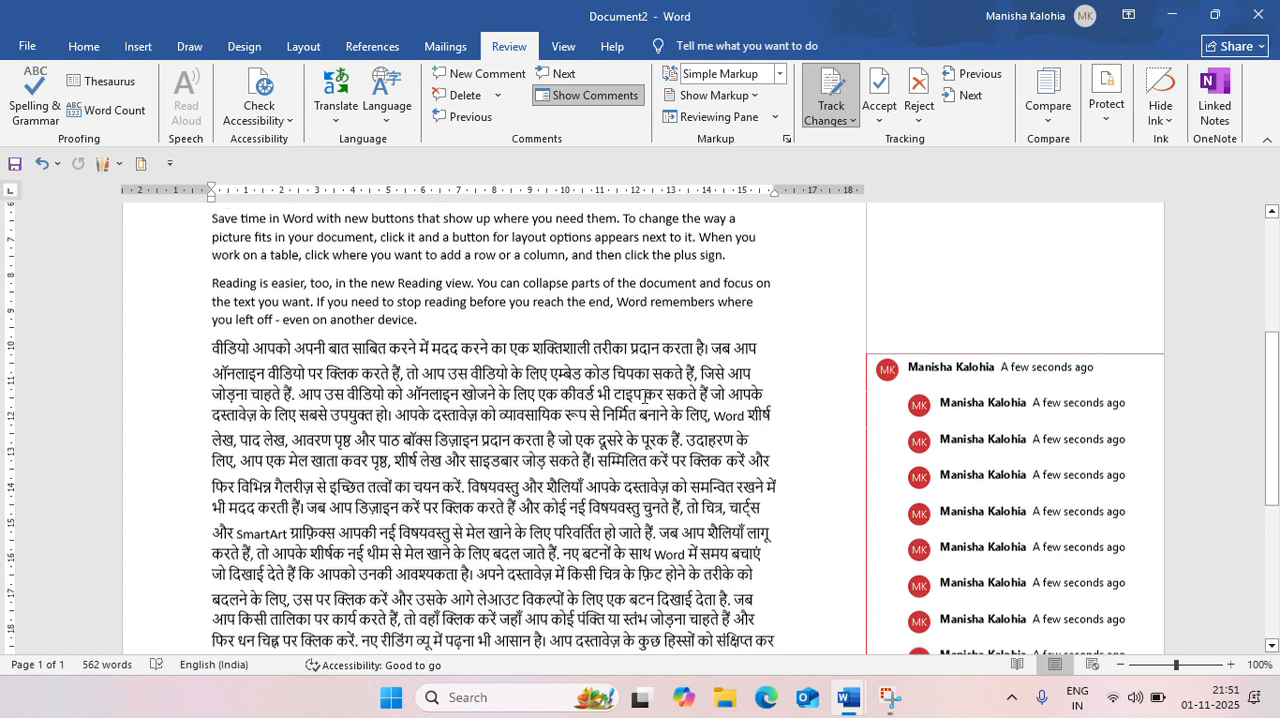
pyautogui.scroll(3, 645, 405)
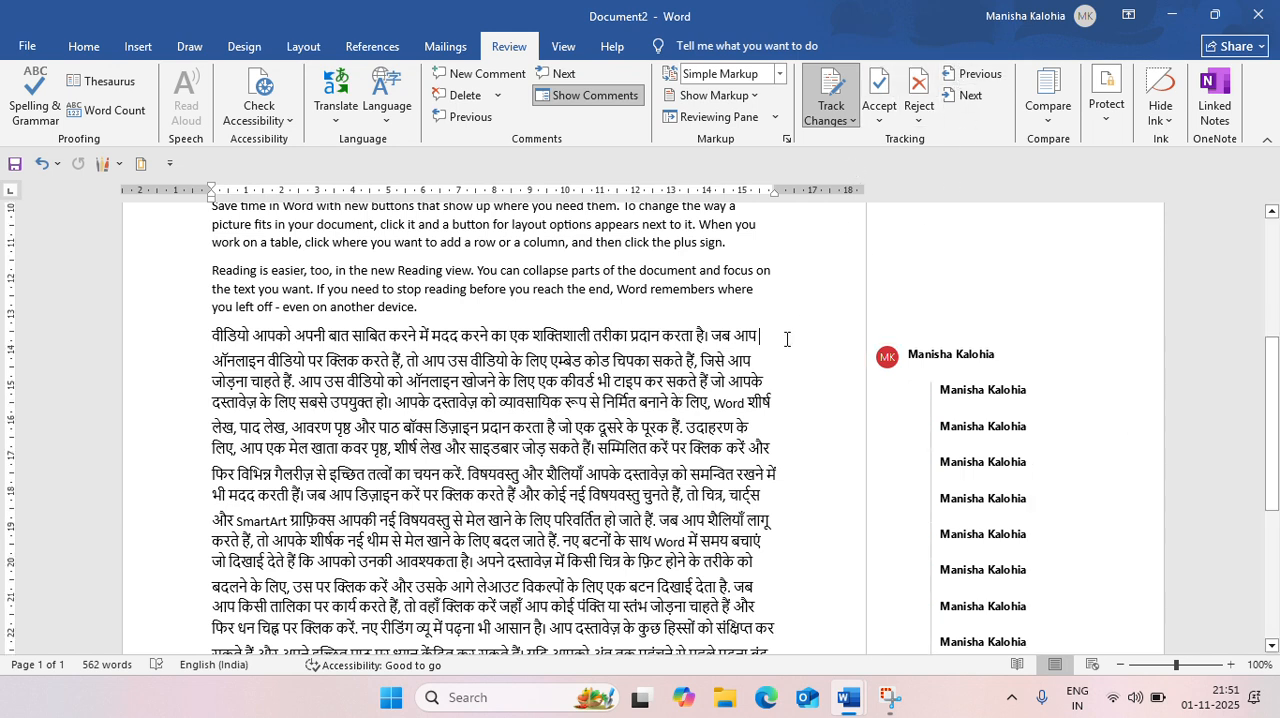
pyautogui.scroll(-3, 786, 340)
pyautogui.scroll(4, 786, 340)
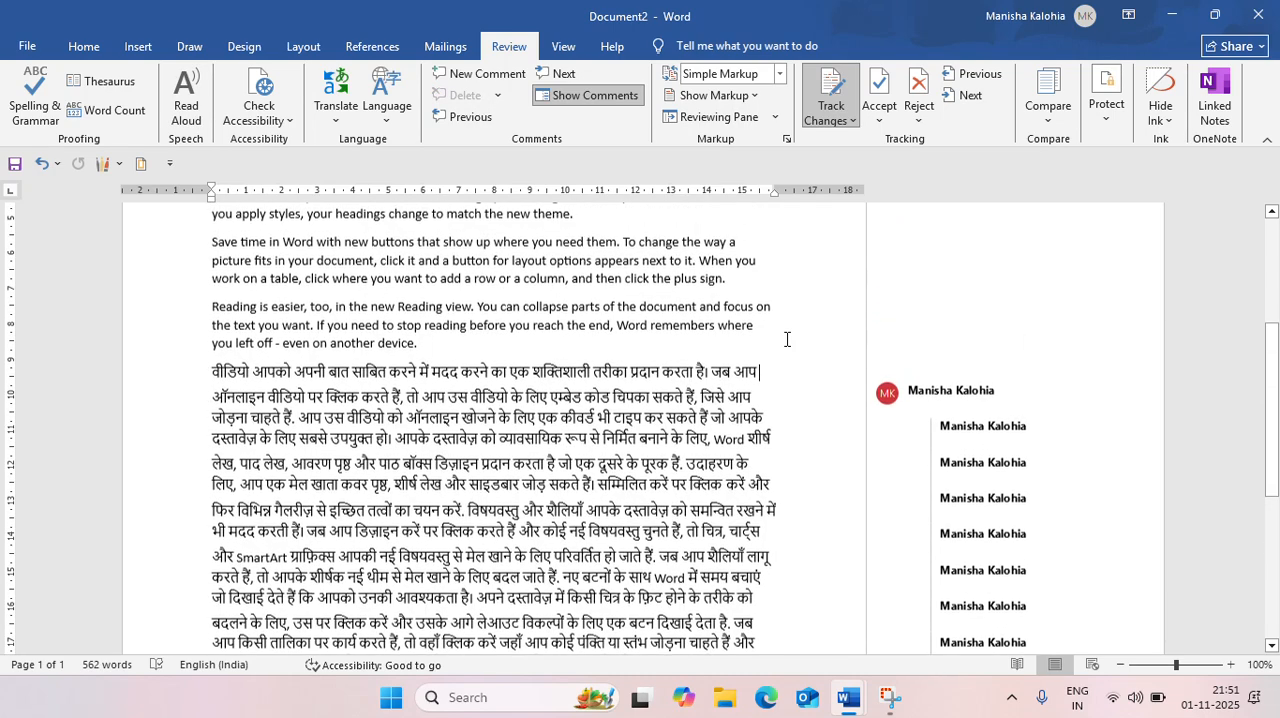
# Start combining document revisions and choose ਭਾਸ਼ਾ ਅਤੇ ਵਿਆਕਰਨ.docx as the original document
pyautogui.click(1050, 122)
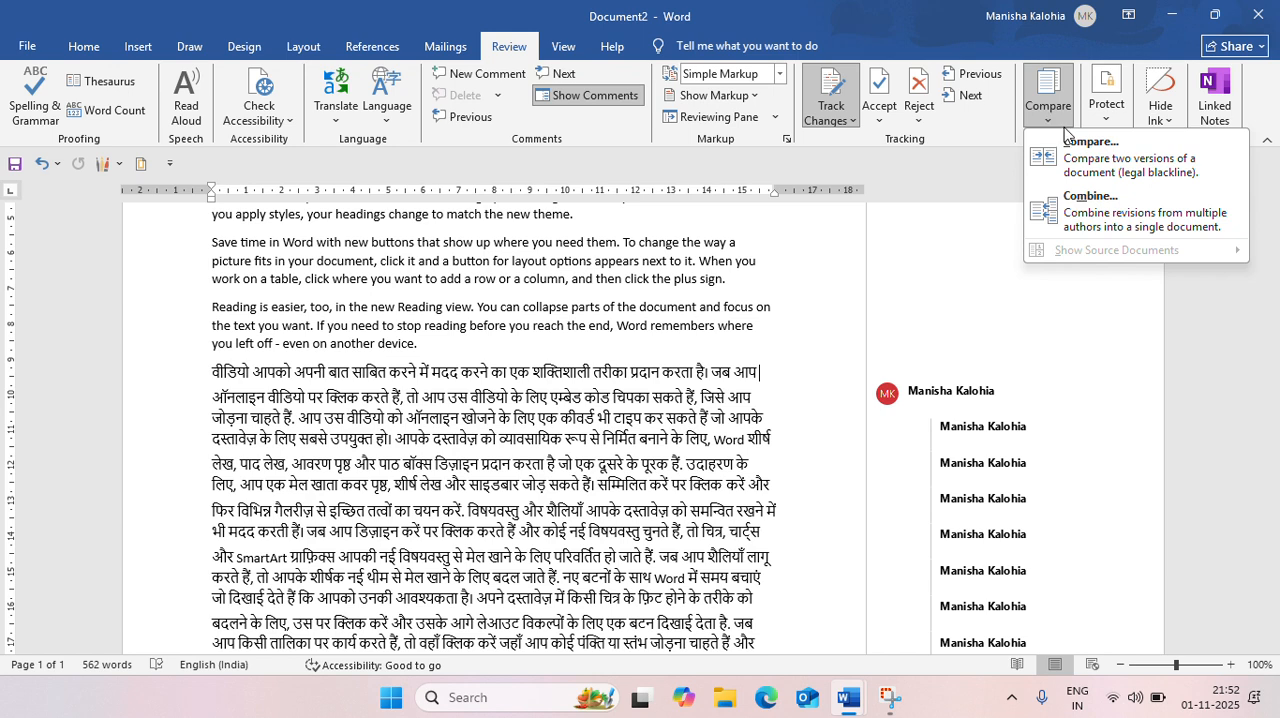
pyautogui.click(1097, 222)
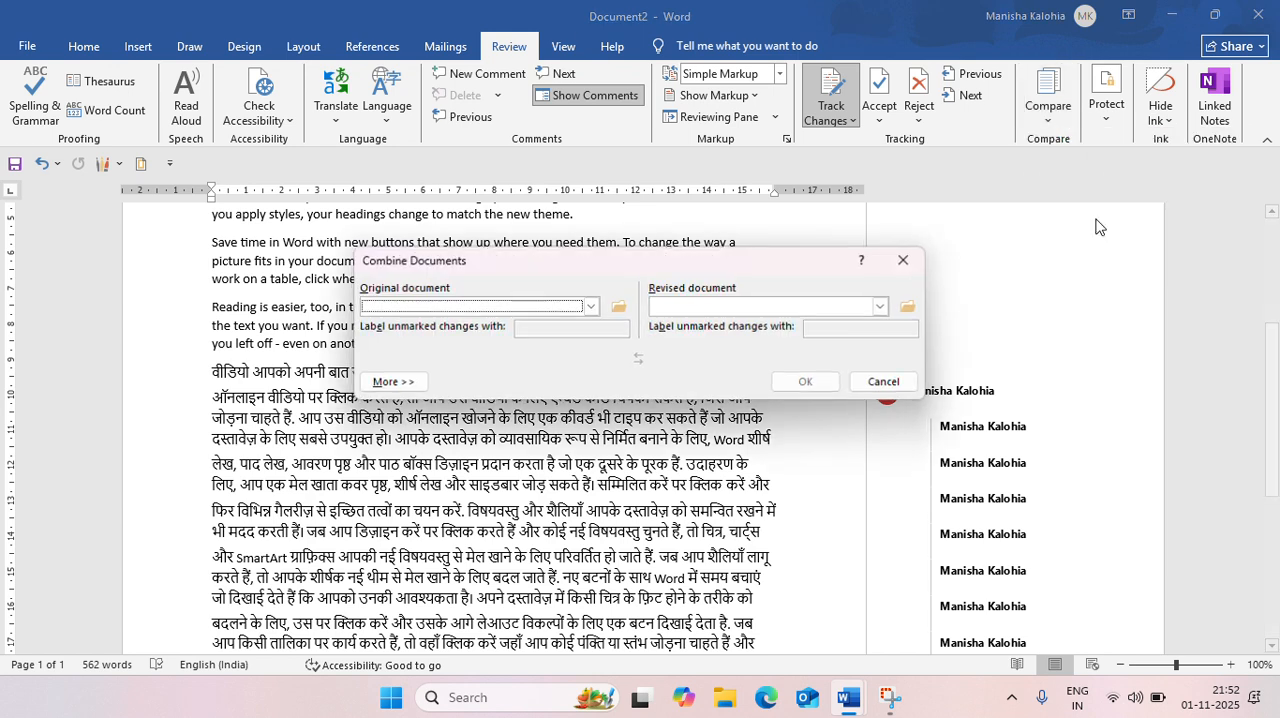
pyautogui.click(591, 306)
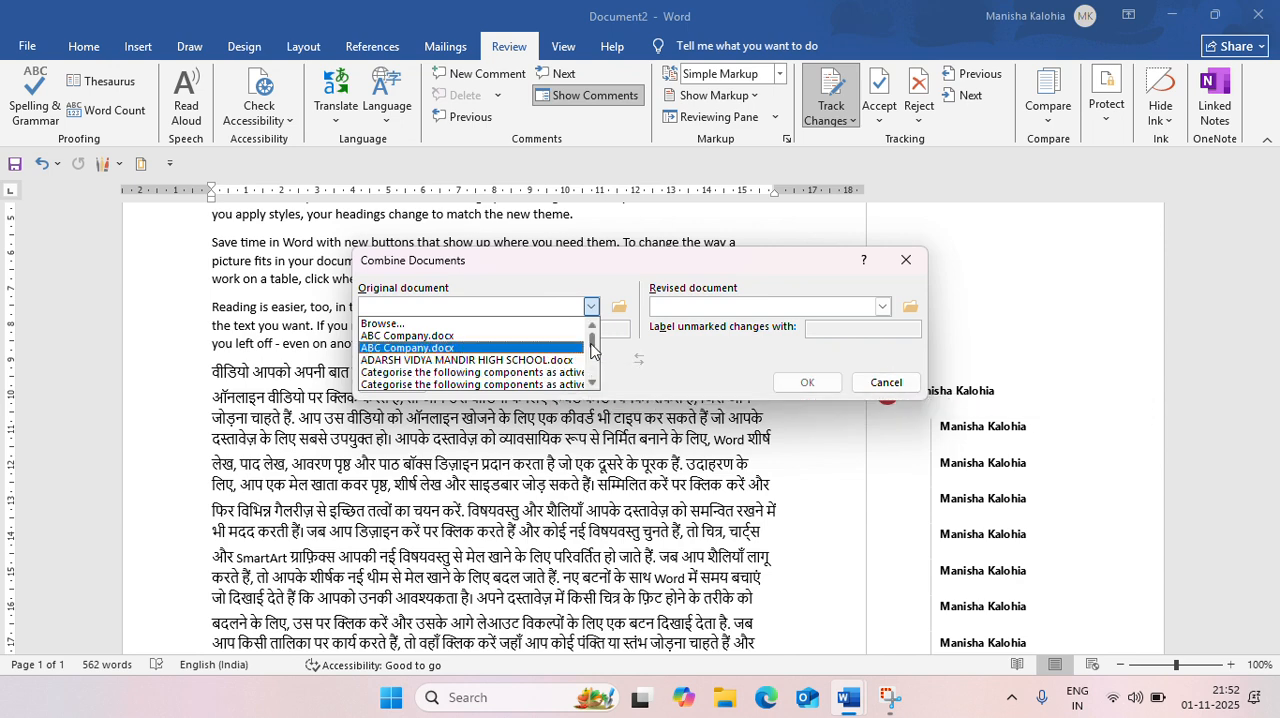
pyautogui.moveTo(592, 343); pyautogui.dragTo(594, 375)
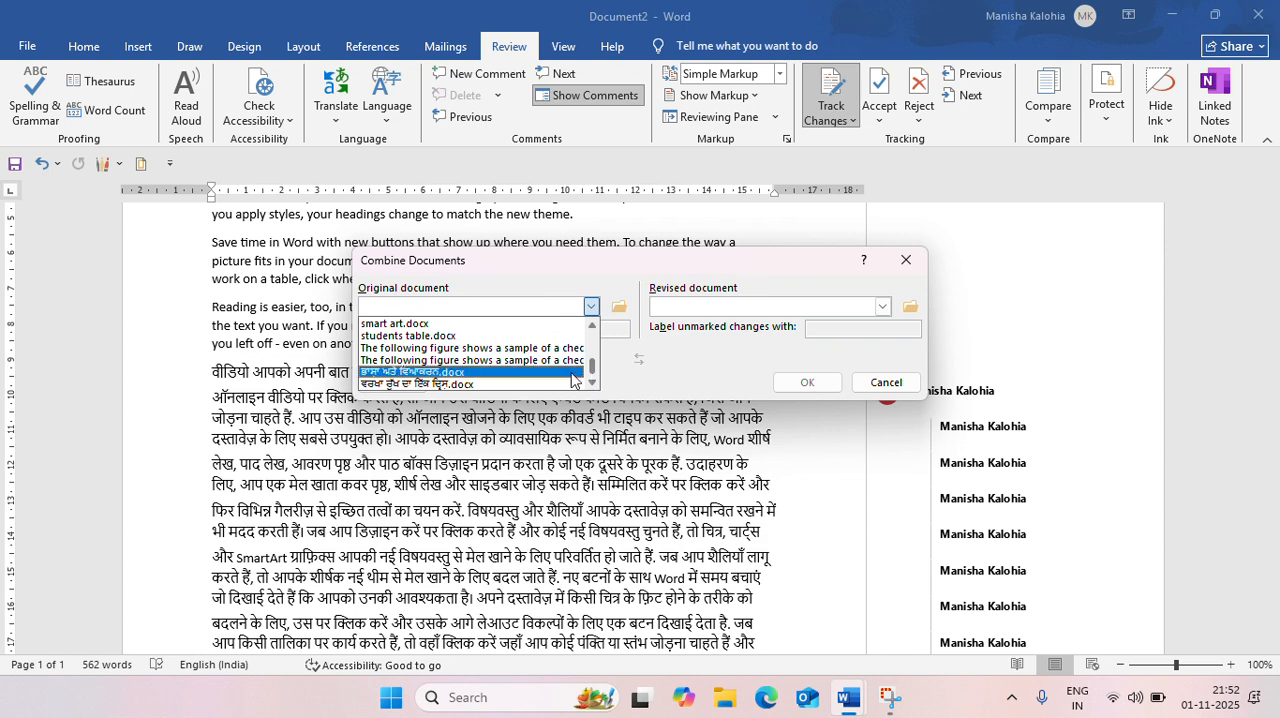
pyautogui.click(506, 375)
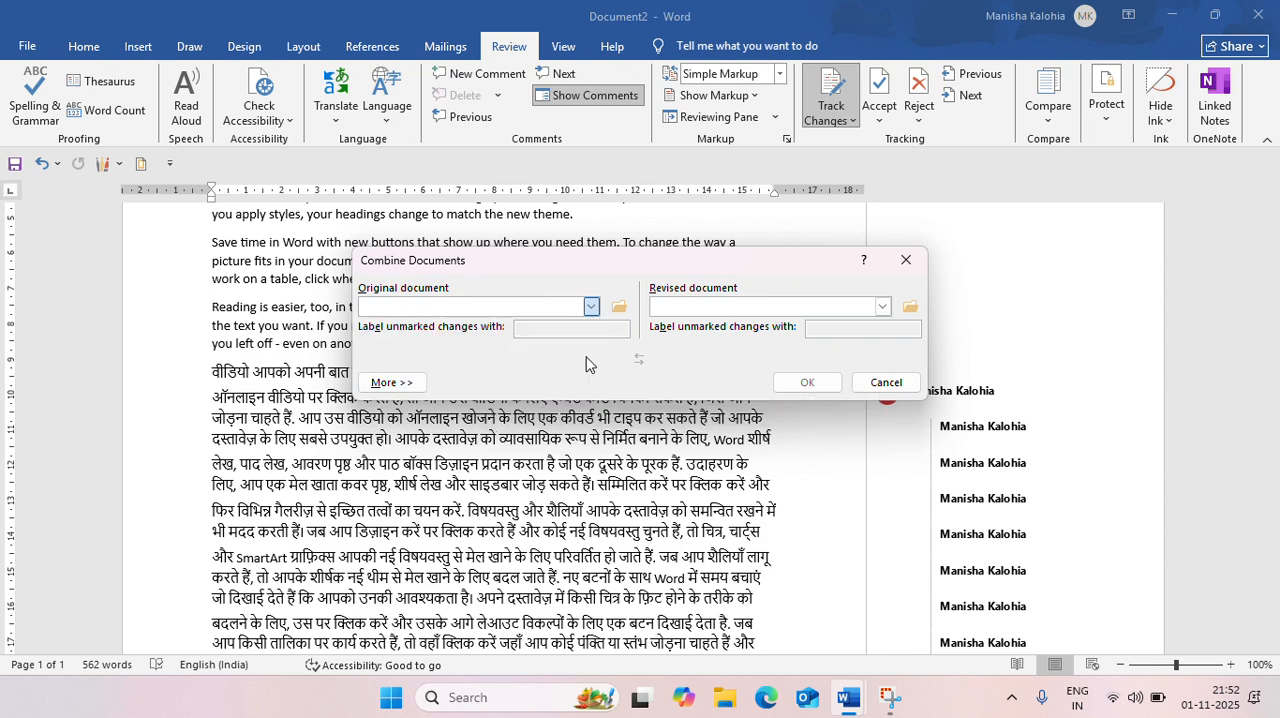
# Choose the second "Categorise the following components as active" file as the revised document and run the combine
pyautogui.click(883, 308)
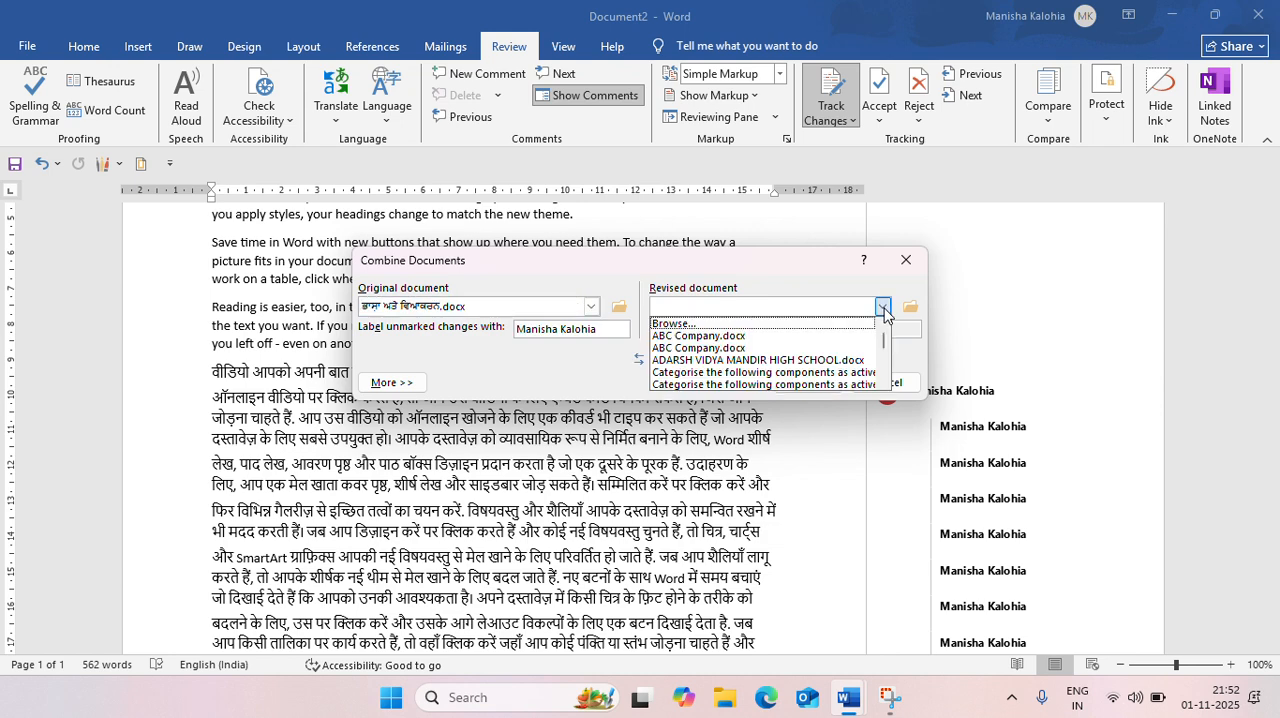
pyautogui.scroll(-1, 804, 373)
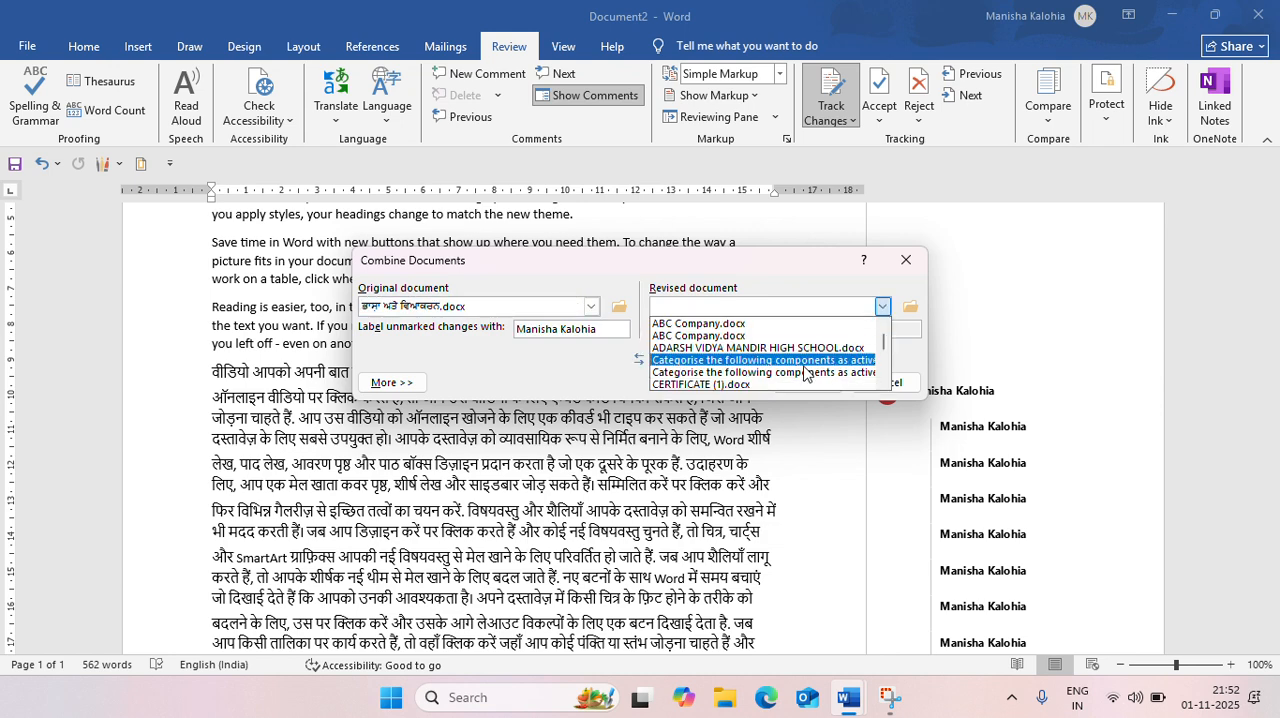
pyautogui.click(797, 372)
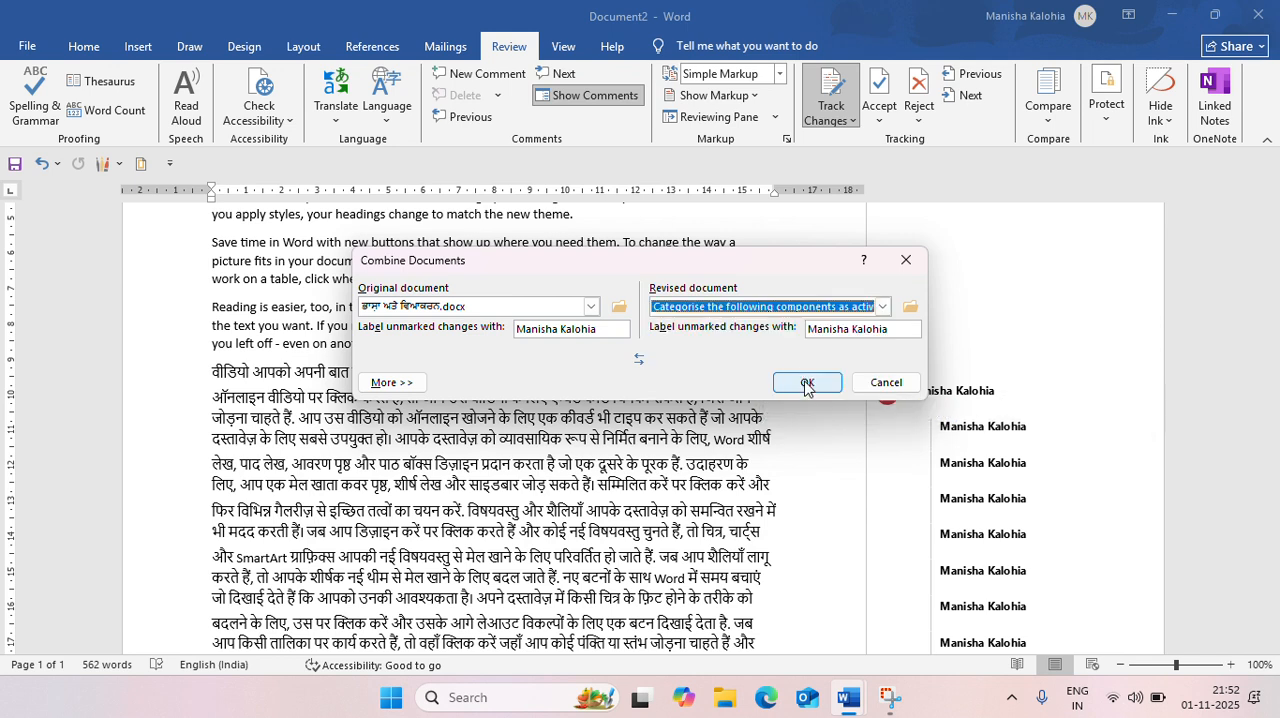
pyautogui.click(806, 383)
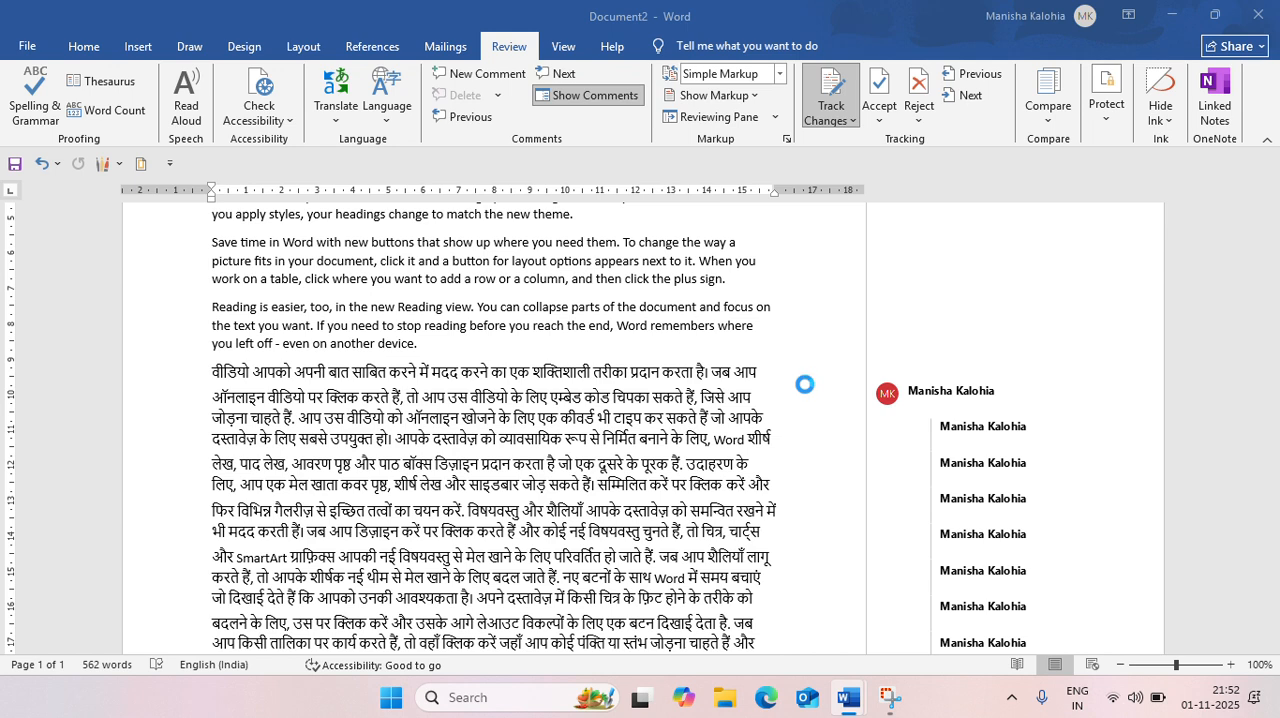